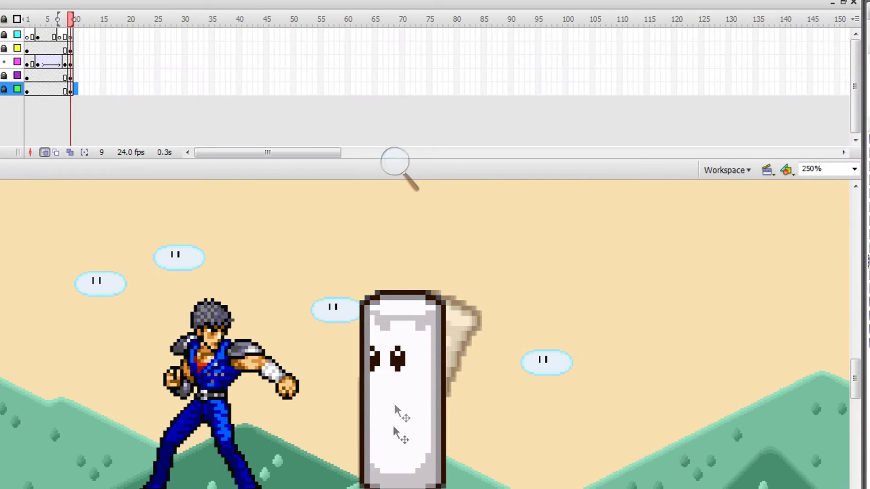
- Extend all five timeline layers by one frame to frame 10
{"action": "left_click_drag", "start_coordinate": [561, 253], "coordinate": [339, 488]}
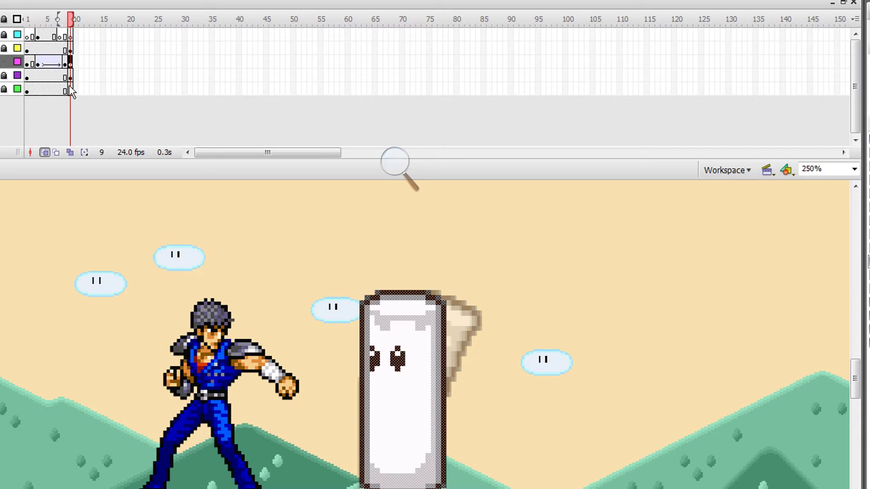
{"action": "right_click", "coordinate": [71, 62]}
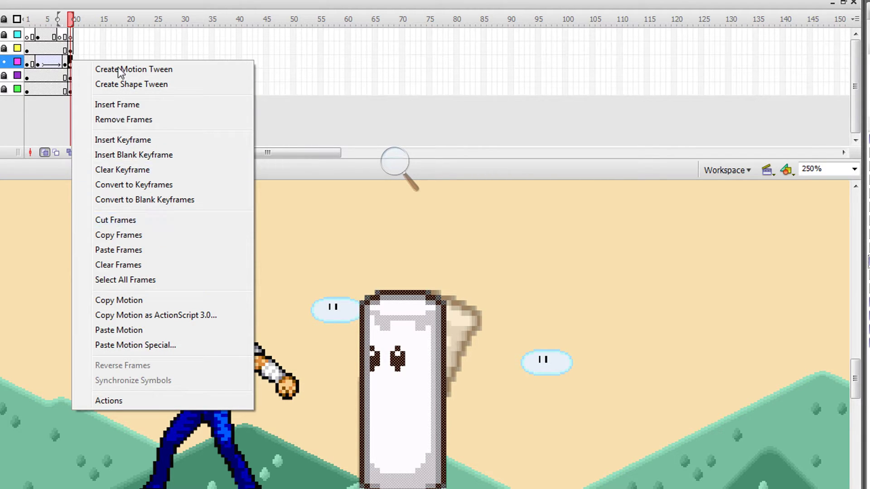
{"action": "left_click", "coordinate": [75, 63]}
{"action": "left_click_drag", "start_coordinate": [73, 90], "coordinate": [80, 38]}
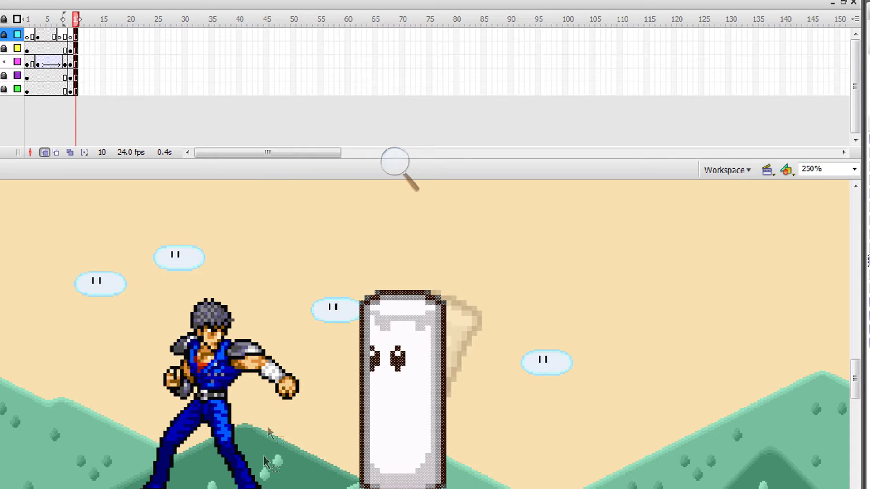
{"action": "right_click", "coordinate": [268, 422]}
{"action": "left_click", "coordinate": [261, 361]}
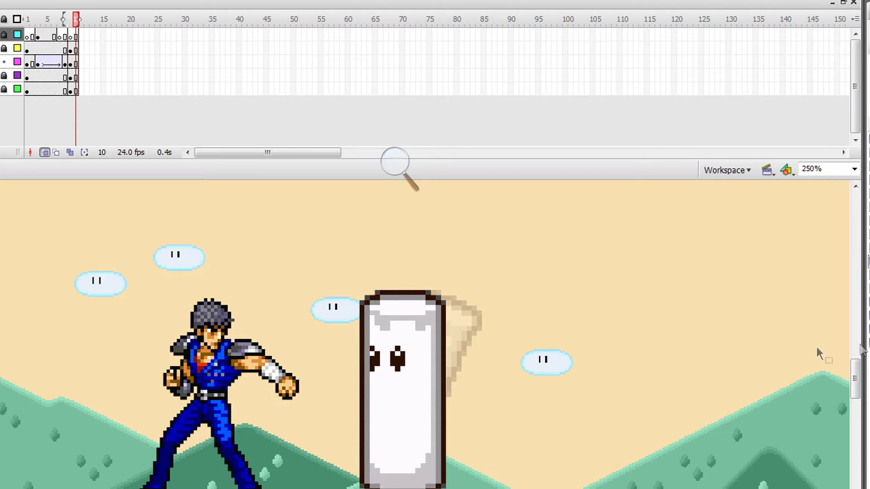
- Open the Music library in Windows Explorer and go into the DBZ_Sound_pack folder
{"action": "right_click", "coordinate": [299, 374]}
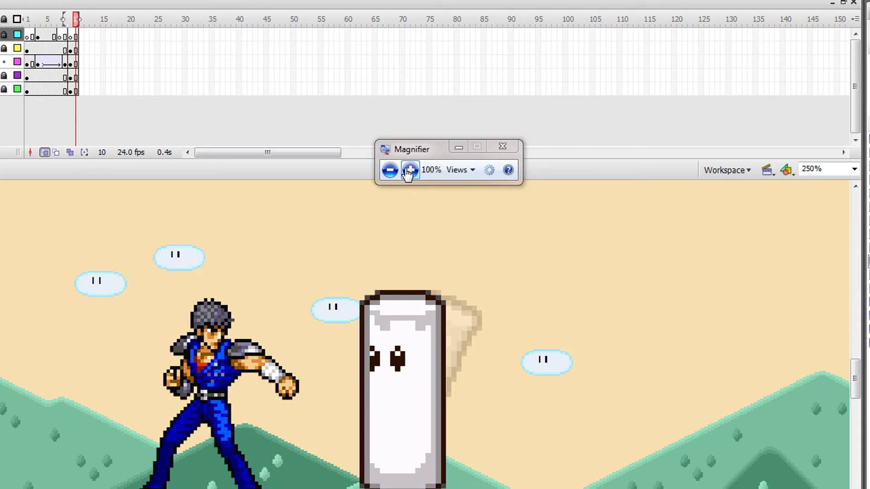
{"action": "left_click", "coordinate": [407, 170]}
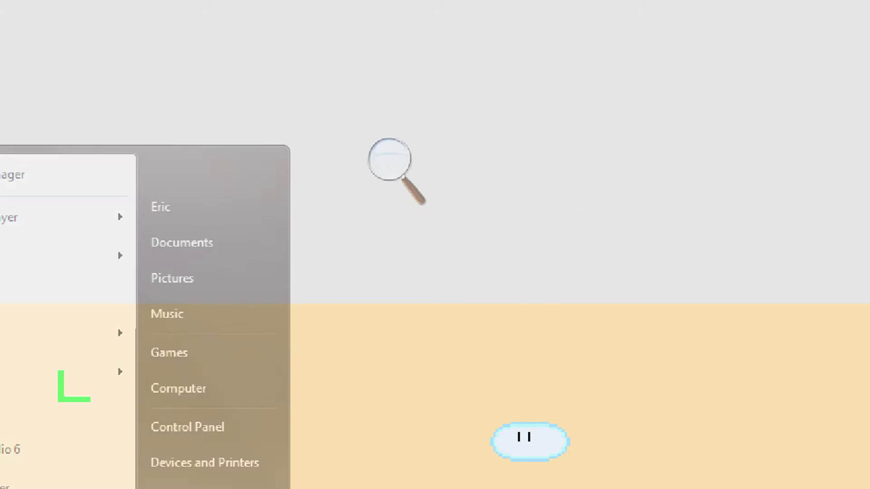
{"action": "left_click", "coordinate": [101, 436]}
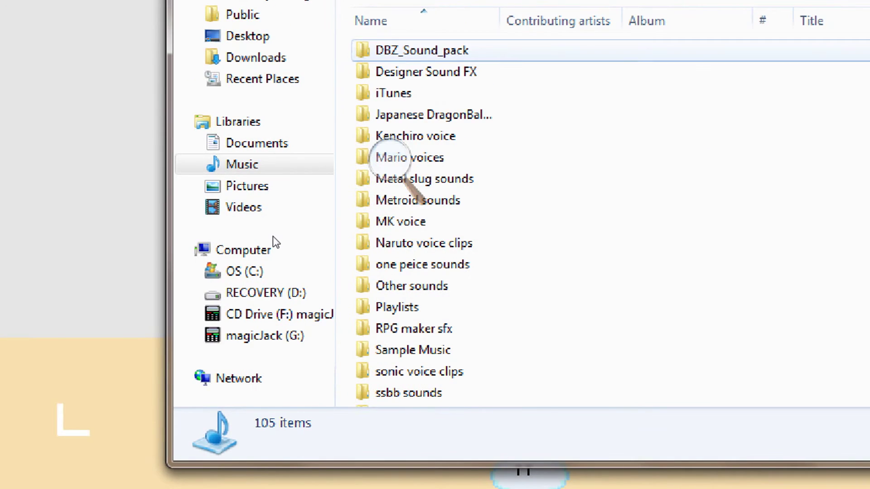
{"action": "double_click", "coordinate": [421, 49]}
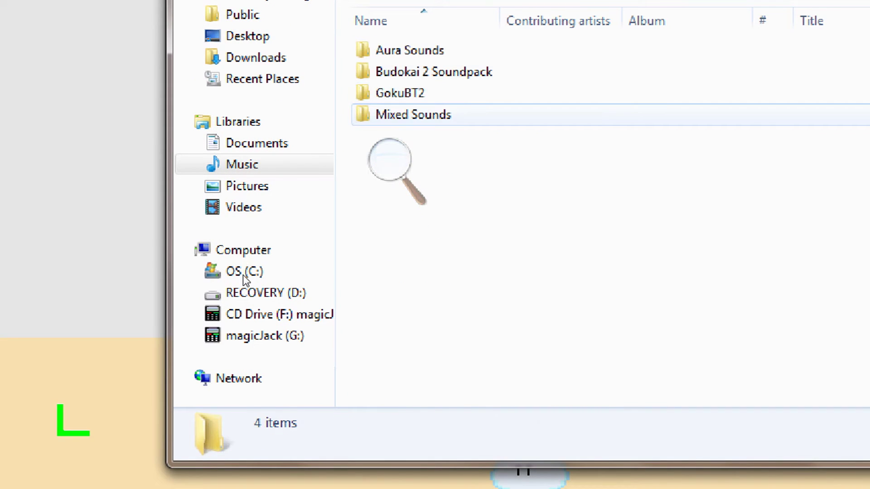
{"action": "key", "text": "Down"}
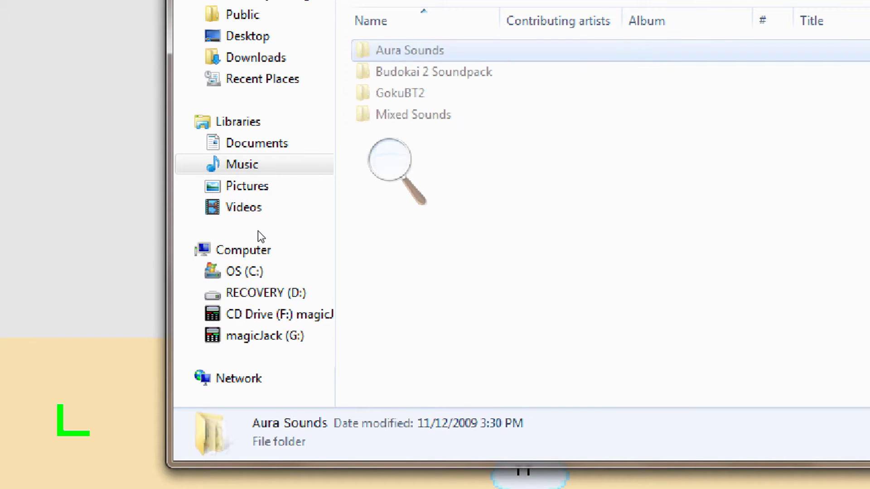
{"action": "key", "text": "Return"}
{"action": "key", "text": "BackSpace"}
{"action": "key", "text": "BackSpace"}
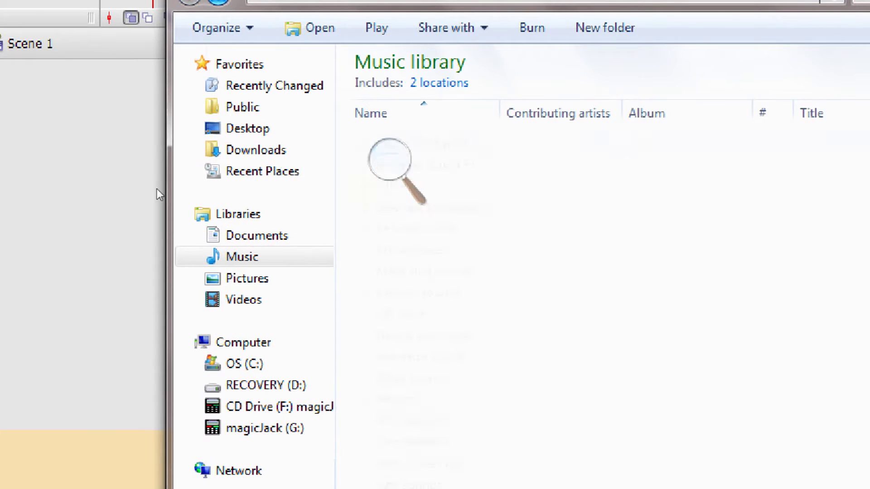
{"action": "key", "text": "Return"}
- Open the sound 1 folder inside Mixed Sounds
{"action": "key", "text": "Down"}
{"action": "key", "text": "Down"}
{"action": "key", "text": "Down"}
{"action": "key", "text": "Down"}
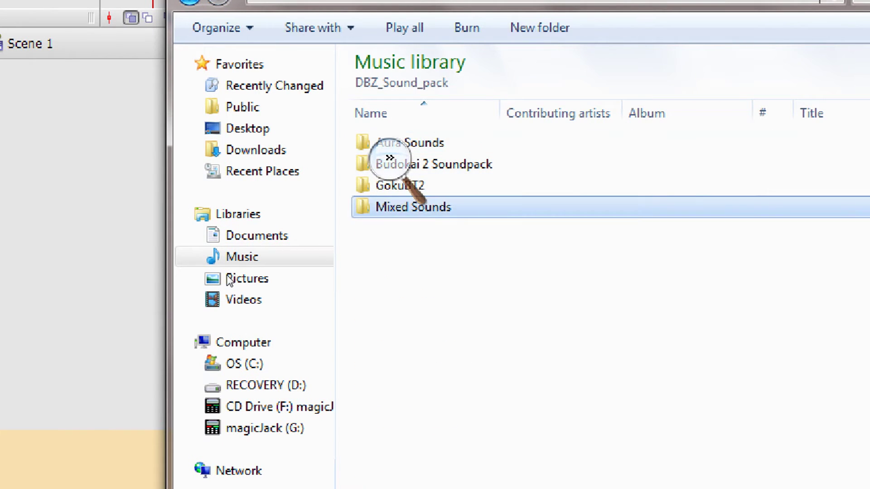
{"action": "key", "text": "Return"}
{"action": "key", "text": "Down"}
{"action": "key", "text": "Return"}
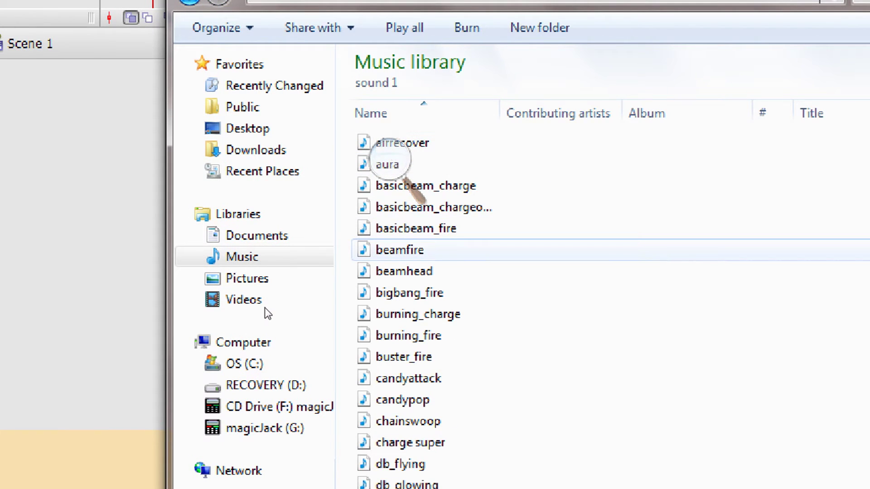
- Browse the sound files in the sound 1 folder and pick the mediumpunch file for the Flash animation
{"action": "scroll", "coordinate": [265, 308], "scroll_direction": "down", "scroll_amount": 2}
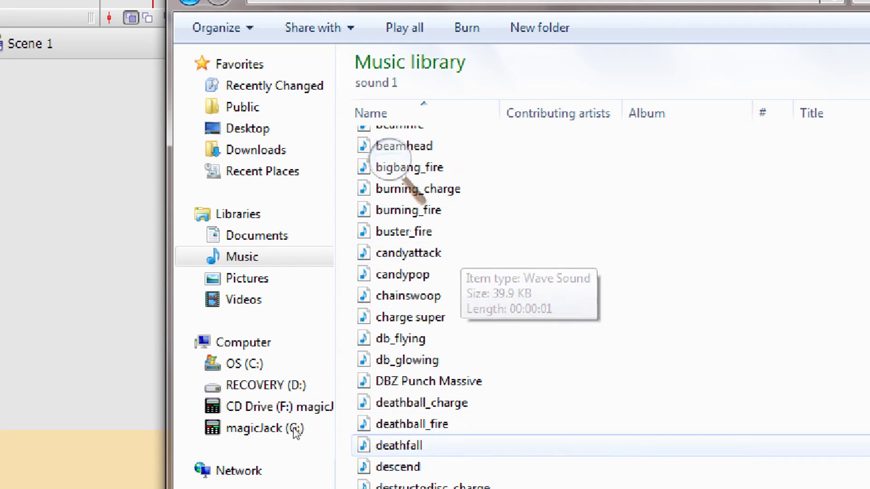
{"action": "key", "text": "Down"}
{"action": "key", "text": "Down"}
{"action": "key", "text": "Down"}
{"action": "key", "text": "Down"}
{"action": "key", "text": "Down"}
{"action": "key", "text": "Down"}
{"action": "key", "text": "Down"}
{"action": "key", "text": "Down"}
{"action": "key", "text": "Down"}
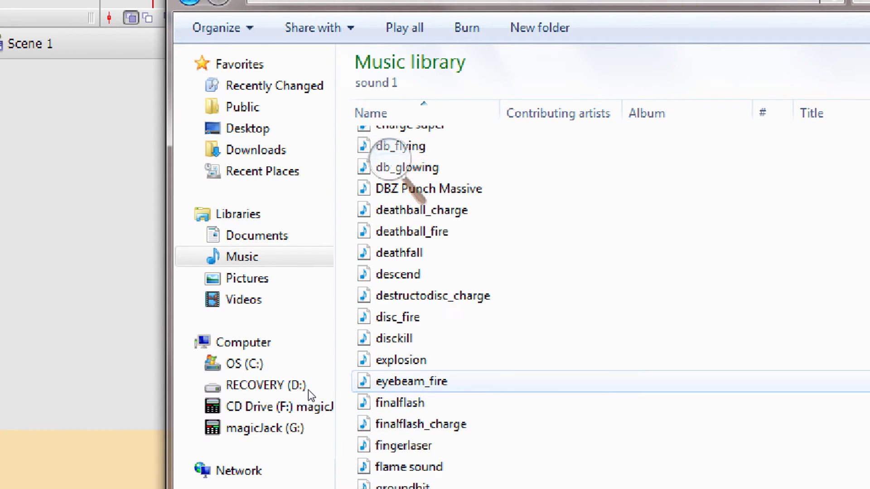
{"action": "key", "text": "Up"}
{"action": "key", "text": "Up"}
{"action": "key", "text": "Up"}
{"action": "key", "text": "Up"}
{"action": "key", "text": "Down"}
{"action": "key", "text": "Down"}
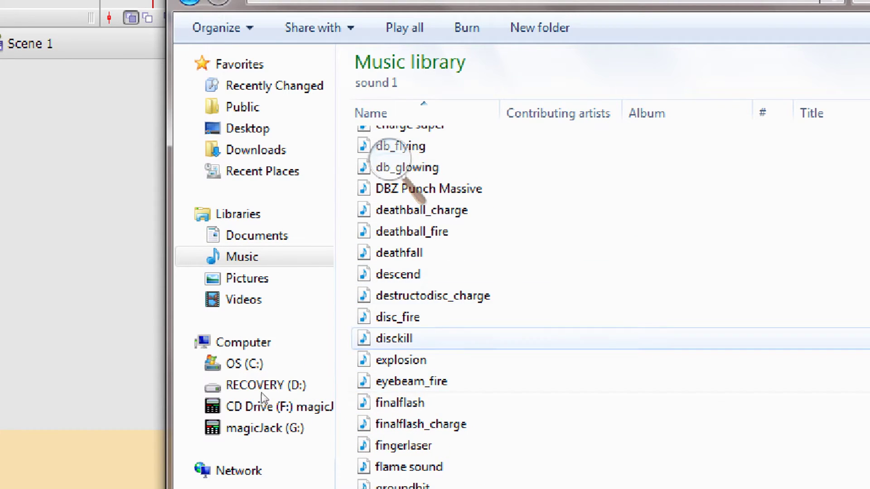
{"action": "key", "text": "Down"}
{"action": "key", "text": "Down"}
{"action": "key", "text": "Down"}
{"action": "key", "text": "Down"}
{"action": "key", "text": "Down"}
{"action": "key", "text": "Down"}
{"action": "key", "text": "Down"}
{"action": "key", "text": "Down"}
{"action": "key", "text": "Down"}
{"action": "key", "text": "Down"}
{"action": "key", "text": "Down"}
{"action": "key", "text": "Down"}
{"action": "key", "text": "Down"}
{"action": "key", "text": "Down"}
{"action": "key", "text": "Down"}
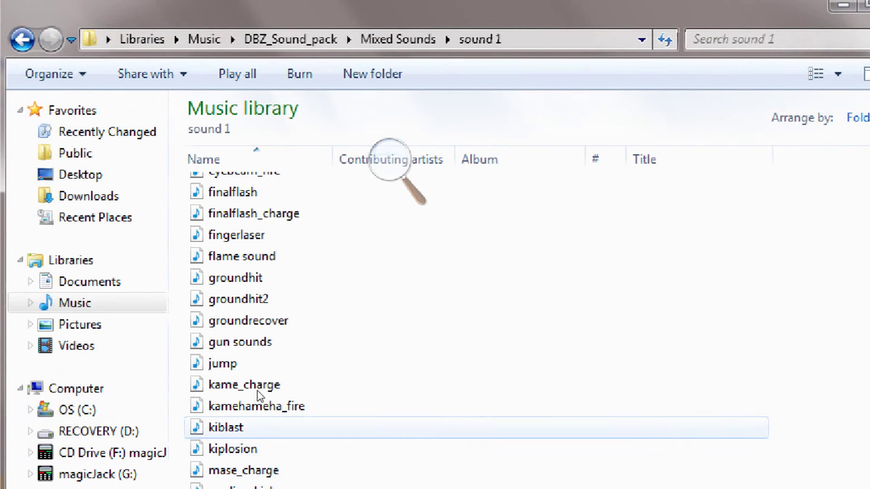
{"action": "key", "text": "Down"}
{"action": "key", "text": "Down"}
{"action": "key", "text": "Down"}
{"action": "key", "text": "Down"}
{"action": "key", "text": "Down"}
{"action": "key", "text": "Down"}
{"action": "key", "text": "Down"}
{"action": "key", "text": "Down"}
{"action": "key", "text": "Down"}
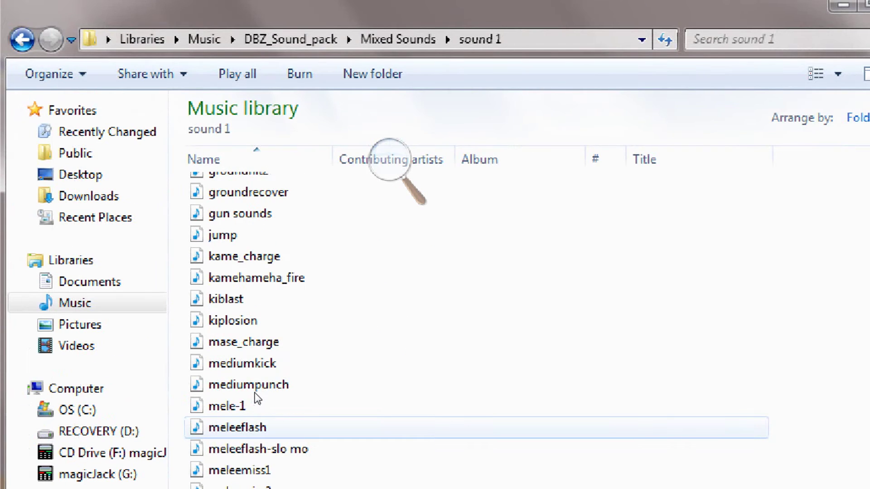
{"action": "key", "text": "Down"}
{"action": "key", "text": "Down"}
{"action": "key", "text": "Down"}
{"action": "key", "text": "Down"}
{"action": "key", "text": "Down"}
{"action": "key", "text": "Down"}
{"action": "key", "text": "Down"}
{"action": "key", "text": "Down"}
{"action": "key", "text": "Down"}
{"action": "key", "text": "Down"}
{"action": "key", "text": "Down"}
{"action": "key", "text": "Down"}
{"action": "key", "text": "Down"}
{"action": "scroll", "coordinate": [263, 390], "scroll_direction": "up", "scroll_amount": 5}
{"action": "left_click", "coordinate": [259, 394]}
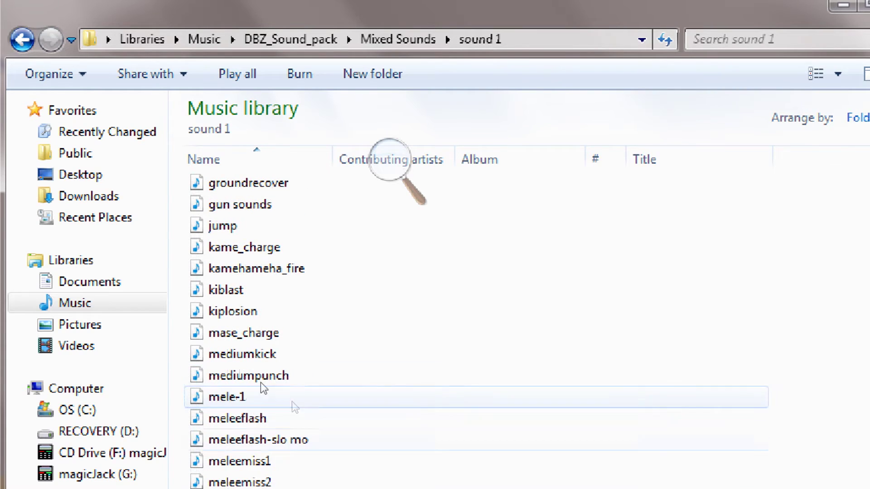
{"action": "left_click_drag", "start_coordinate": [254, 374], "coordinate": [693, 335]}
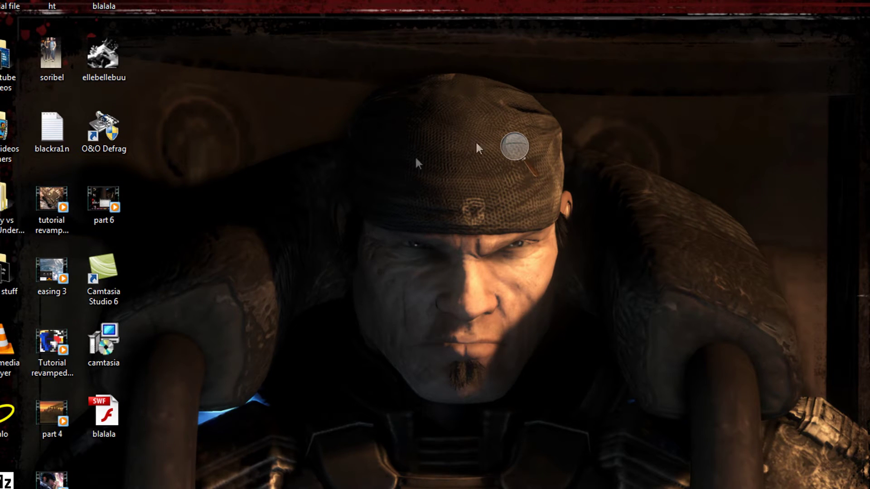
{"action": "left_click_drag", "start_coordinate": [468, 84], "coordinate": [651, 301]}
{"action": "left_click_drag", "start_coordinate": [459, 101], "coordinate": [579, 215]}
{"action": "right_click", "coordinate": [319, 306]}
{"action": "left_click", "coordinate": [301, 196]}
{"action": "left_click", "coordinate": [515, 146]}
{"action": "left_click", "coordinate": [532, 155]}
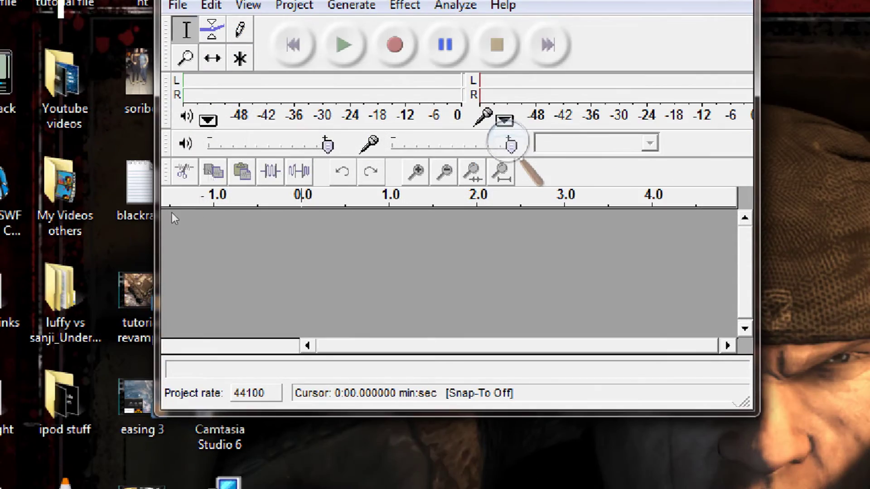
- Open the Music library in Windows Explorer and look through its folders and songs
{"action": "left_click", "coordinate": [9, 485]}
{"action": "left_click", "coordinate": [194, 312]}
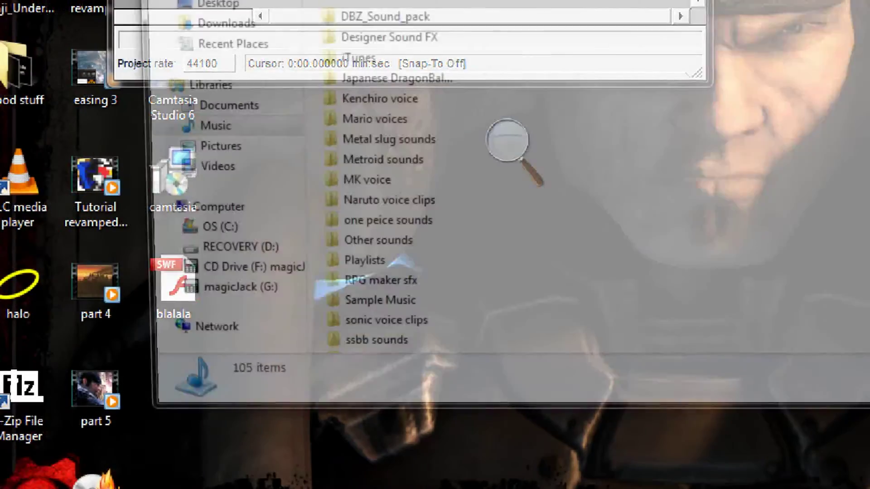
{"action": "scroll", "coordinate": [589, 300], "scroll_direction": "down", "scroll_amount": 3}
{"action": "mouse_move", "coordinate": [308, 212]}
{"action": "left_mouse_down"}
{"action": "mouse_move", "coordinate": [319, 231]}
{"action": "mouse_move", "coordinate": [325, 372]}
{"action": "mouse_move", "coordinate": [351, 372]}
{"action": "mouse_move", "coordinate": [489, 166]}
{"action": "left_mouse_up"}
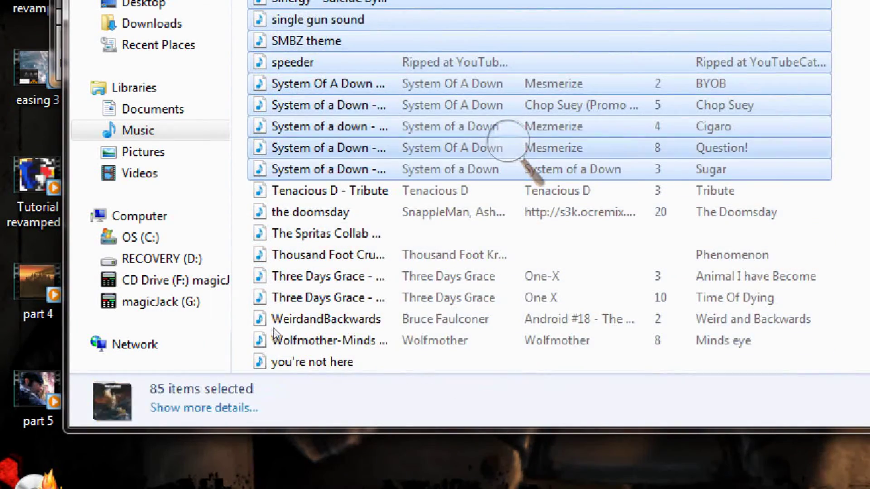
{"action": "left_click", "coordinate": [371, 148]}
{"action": "scroll", "coordinate": [351, 191], "scroll_direction": "up", "scroll_amount": 20}
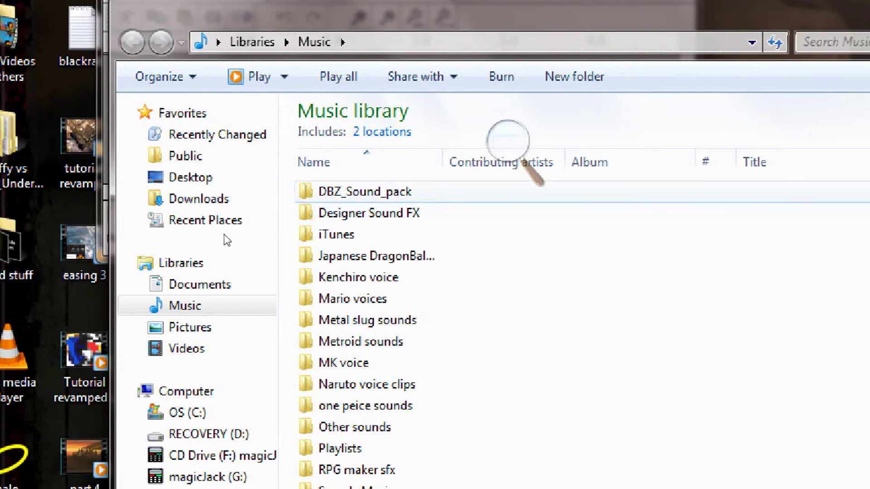
- Go to the sound 1 folder through DBZ_Sound_pack and Mixed Sounds
{"action": "double_click", "coordinate": [318, 16]}
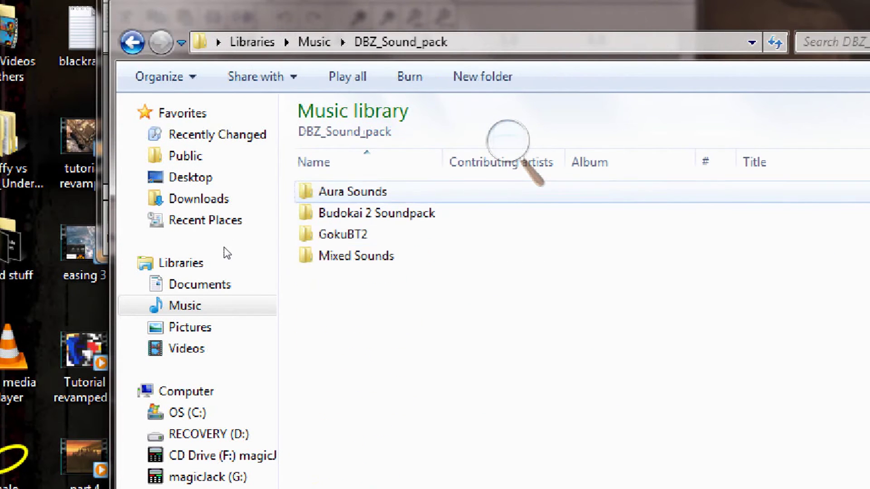
{"action": "key", "text": "Down"}
{"action": "key", "text": "Down"}
{"action": "key", "text": "Down"}
{"action": "key", "text": "Return"}
{"action": "key", "text": "End"}
{"action": "key", "text": "Up"}
{"action": "key", "text": "Up"}
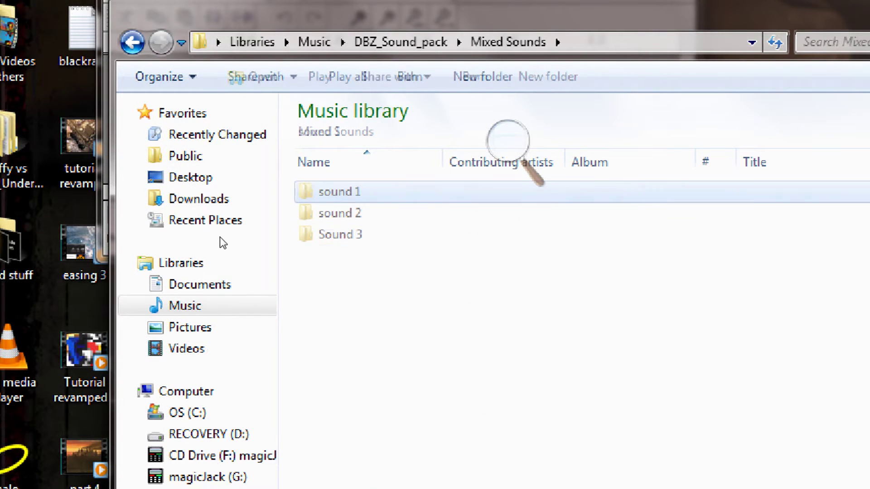
{"action": "key", "text": "Return"}
- Load the airrecover sound into Audacity and review the available export formats
{"action": "key", "text": "Home"}
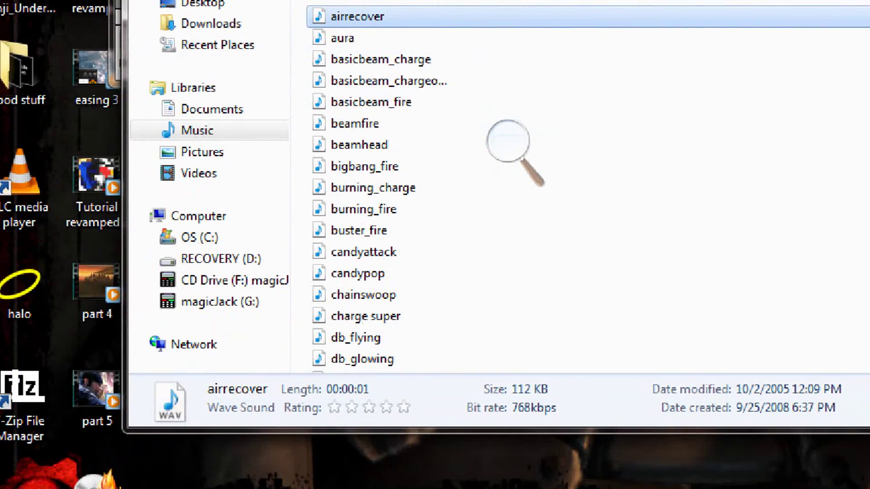
{"action": "key", "text": "alt+Tab"}
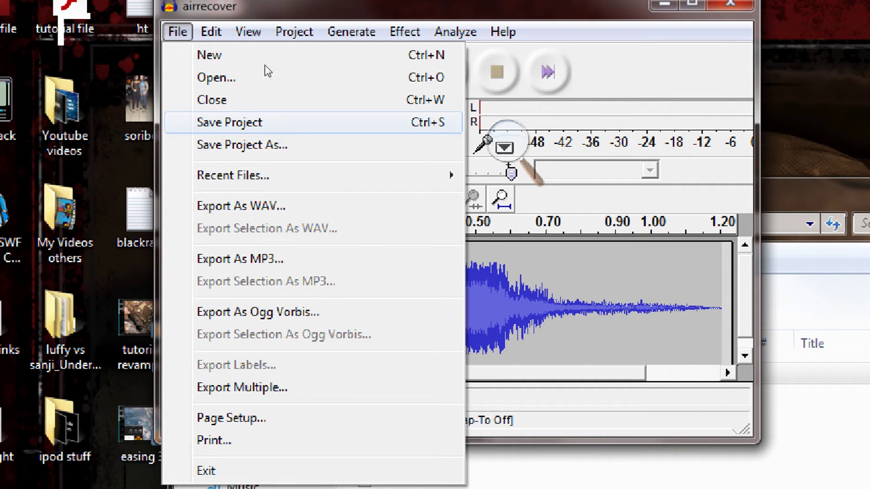
{"action": "left_click", "coordinate": [322, 16]}
- Close the airrecover project in Audacity and the sound 1 folder window
{"action": "left_click", "coordinate": [729, 4]}
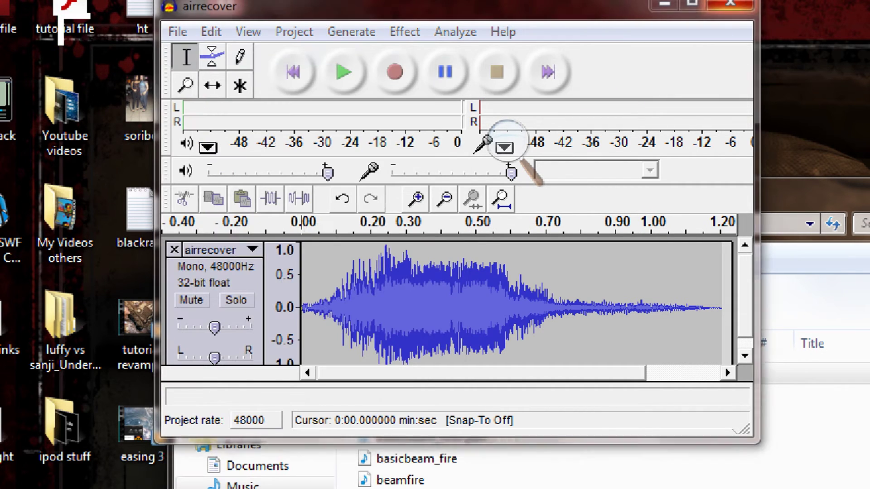
{"action": "left_click", "coordinate": [465, 376]}
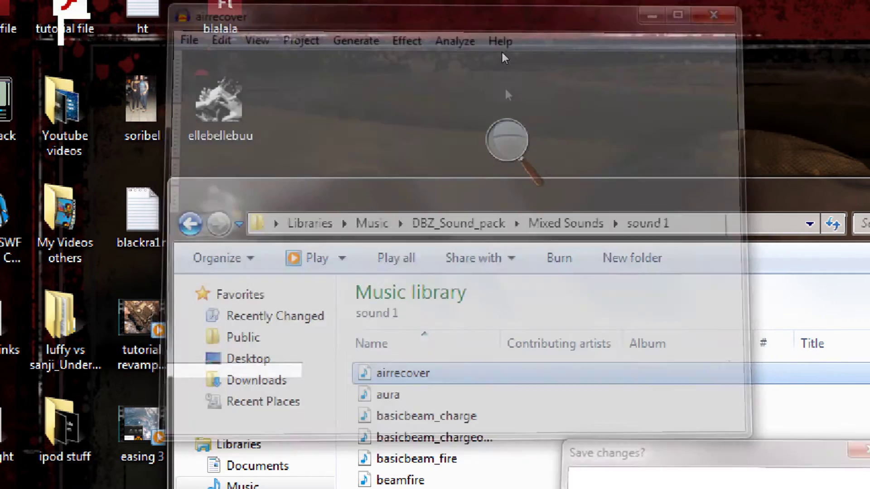
{"action": "left_click_drag", "start_coordinate": [505, 117], "coordinate": [134, 85]}
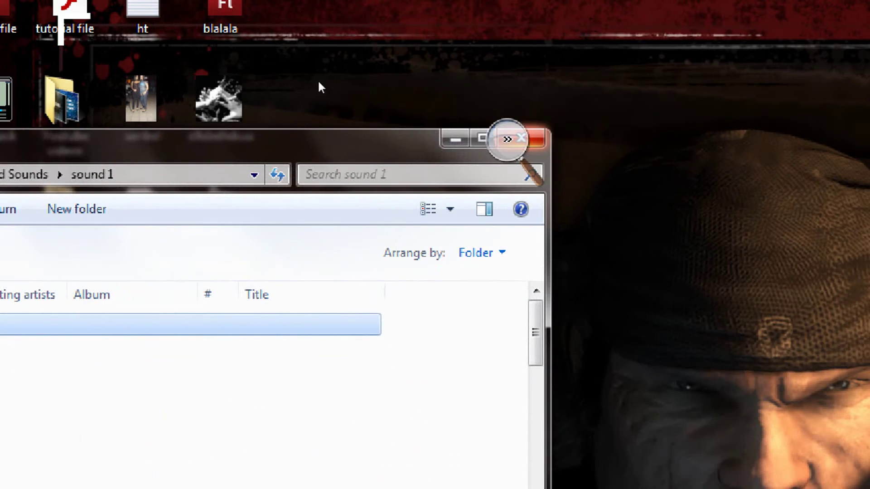
{"action": "key", "text": "alt+F4"}
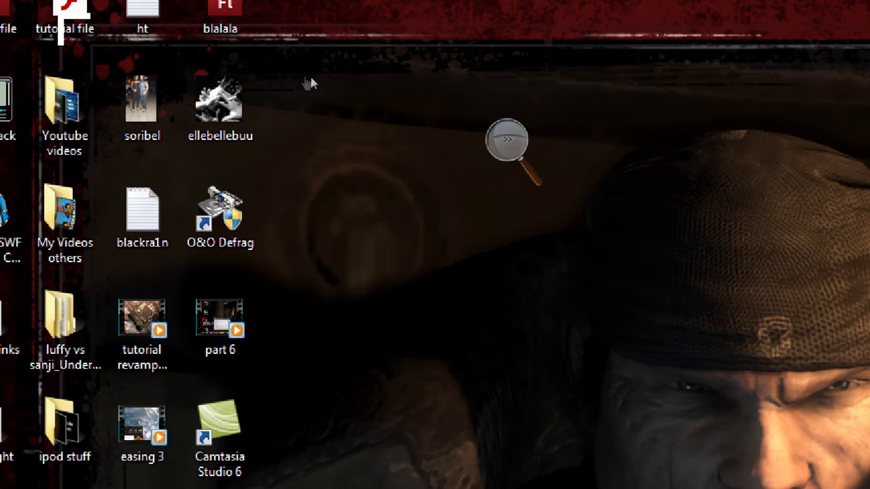
- Switch to the sprite fight animation in Flash and select frame 3 of the cyan layer
{"action": "key", "text": "super+minus"}
{"action": "key", "text": "super+minus"}
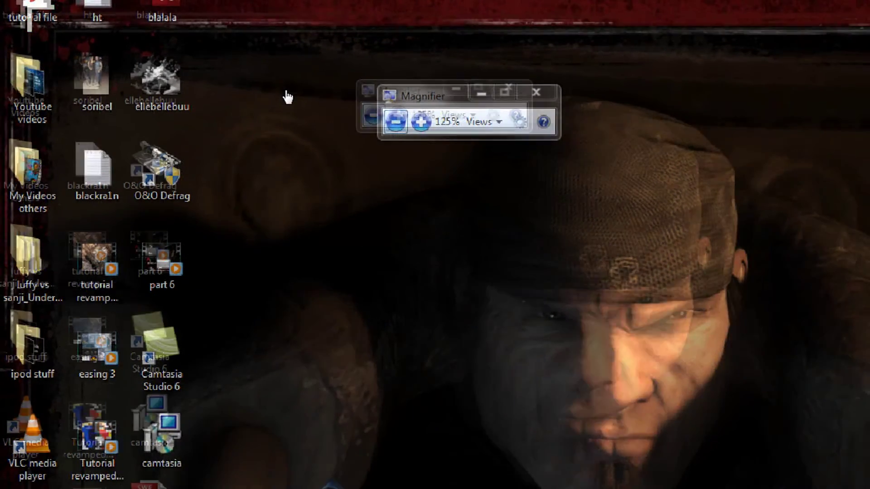
{"action": "key", "text": "super+minus"}
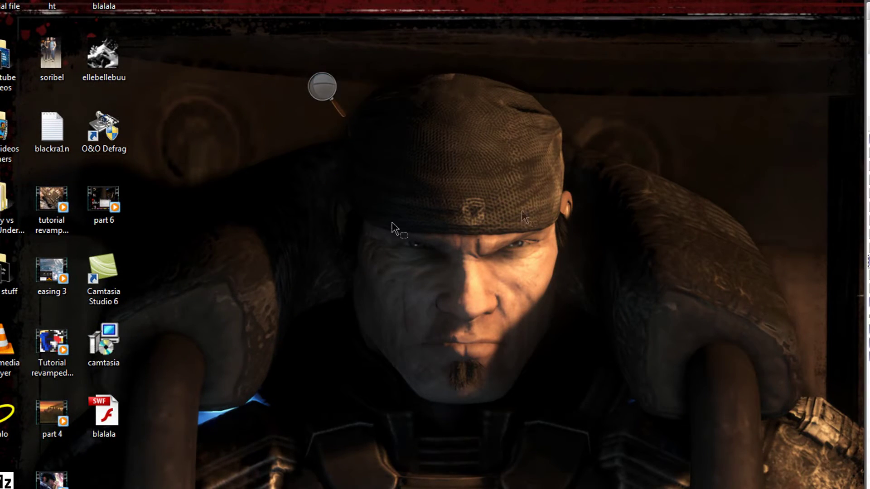
{"action": "key", "text": "alt+Tab"}
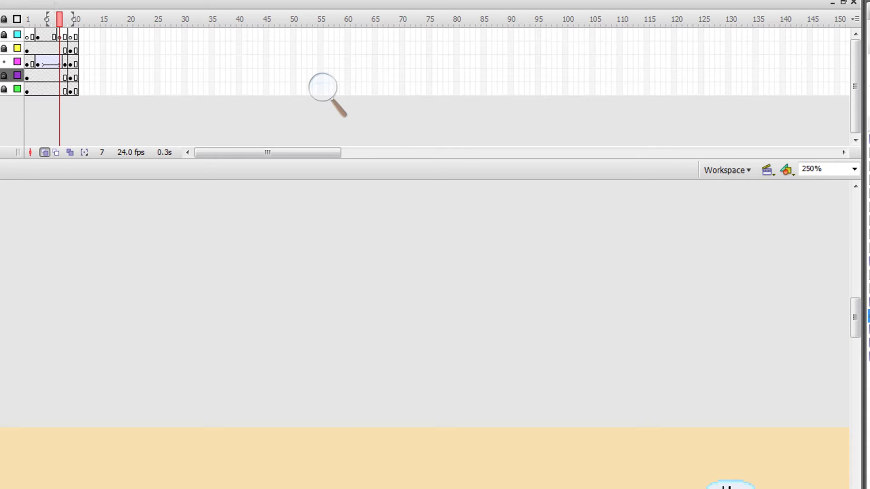
{"action": "left_click", "coordinate": [43, 35]}
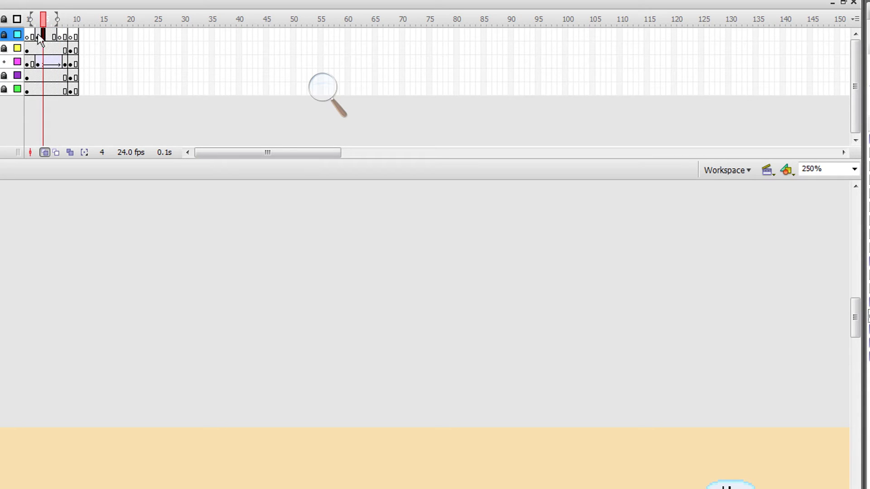
{"action": "left_click", "coordinate": [38, 35]}
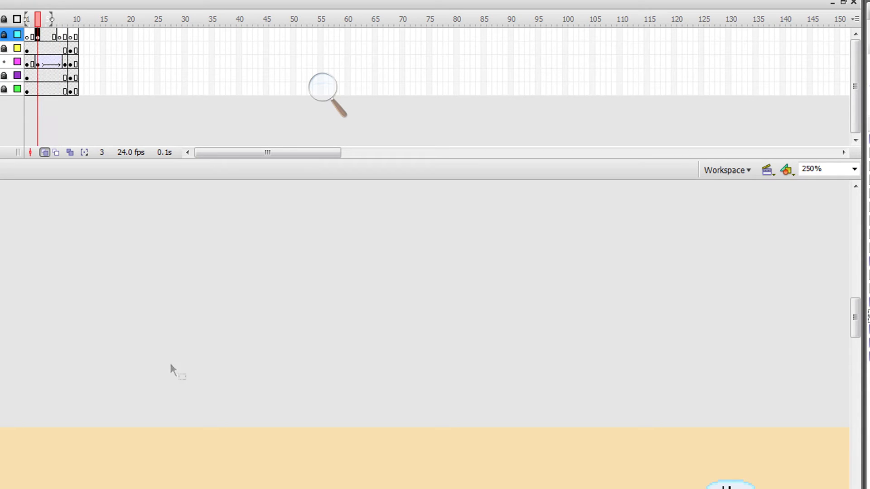
{"action": "right_click", "coordinate": [276, 352]}
{"action": "left_click", "coordinate": [324, 90]}
{"action": "left_click", "coordinate": [338, 96]}
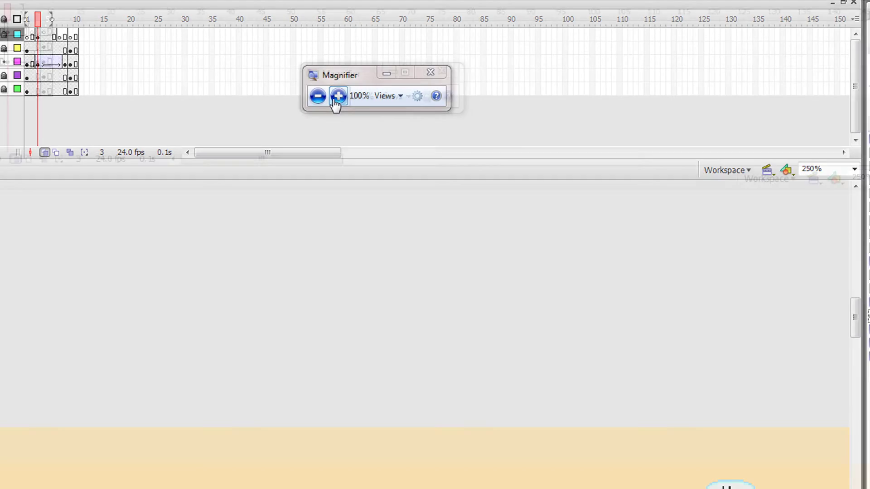
{"action": "left_click", "coordinate": [338, 96]}
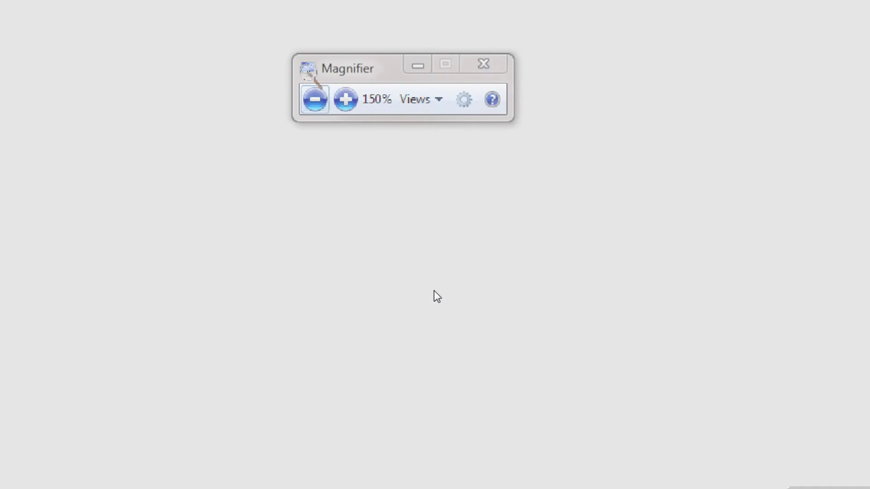
{"action": "left_click", "coordinate": [419, 284]}
{"action": "key", "text": "super+minus"}
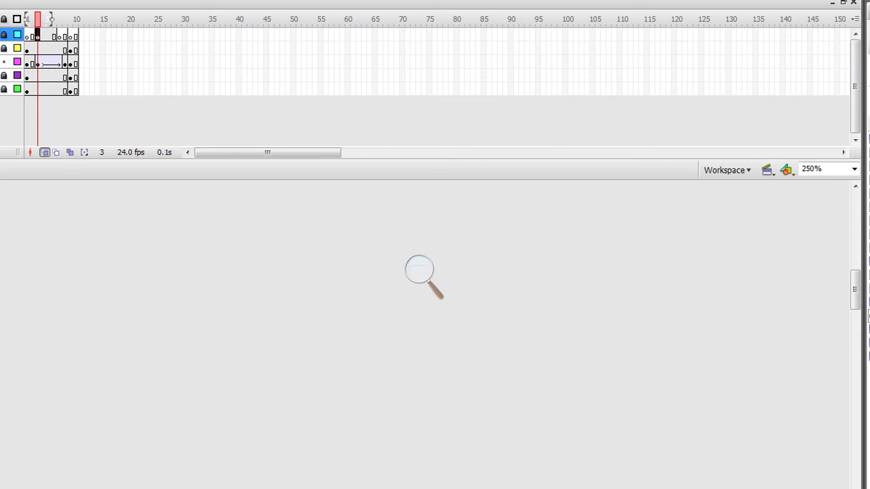
{"action": "left_click", "coordinate": [418, 270]}
{"action": "left_click", "coordinate": [434, 278]}
{"action": "left_click", "coordinate": [434, 278]}
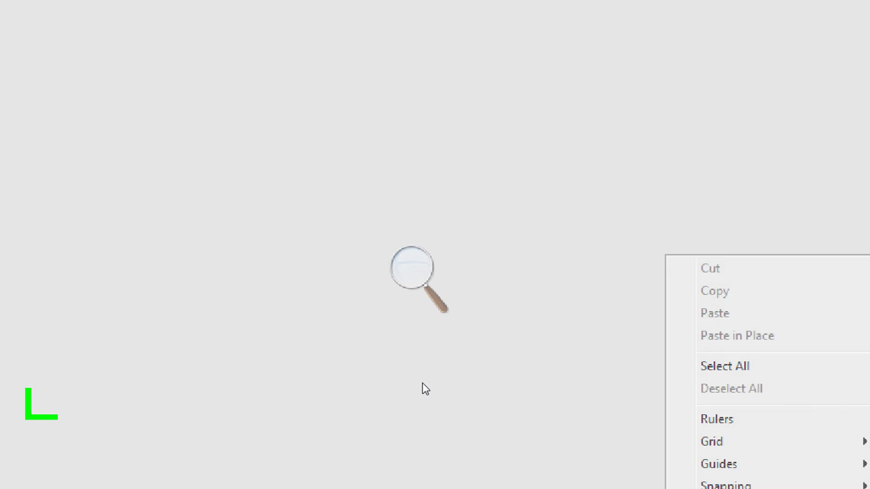
{"action": "left_click", "coordinate": [253, 396]}
{"action": "left_click", "coordinate": [252, 402]}
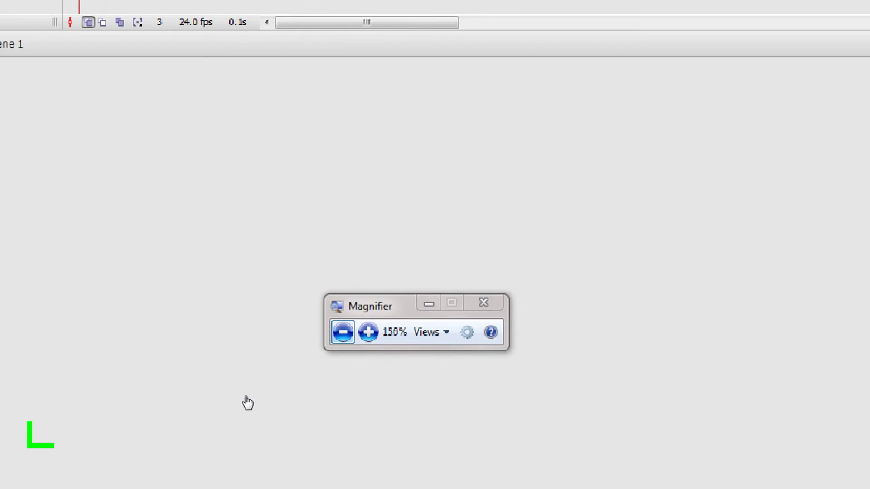
{"action": "left_click", "coordinate": [251, 402]}
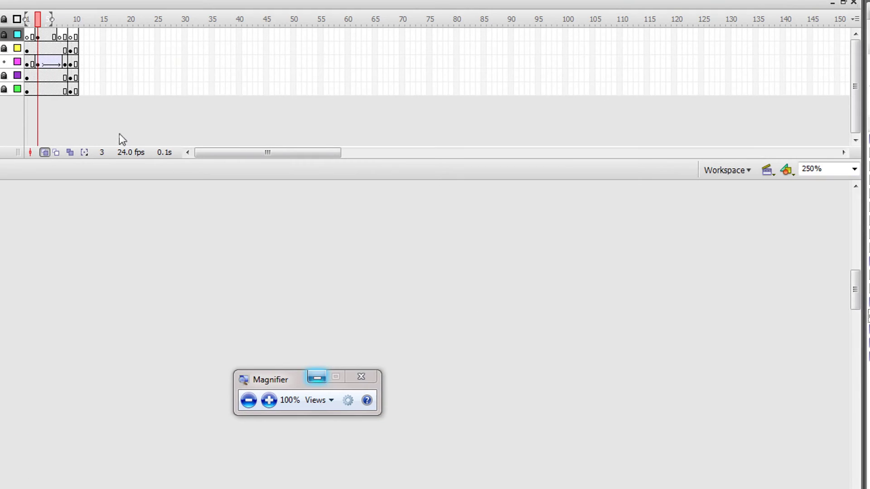
- Lock the magenta layer and unlock the cyan layer
{"action": "left_click", "coordinate": [38, 36]}
{"action": "left_click", "coordinate": [5, 62]}
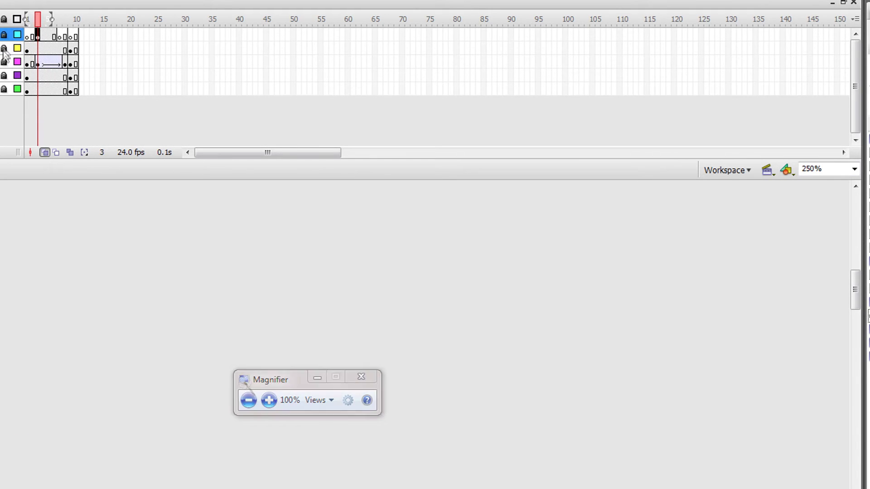
{"action": "left_click", "coordinate": [3, 35]}
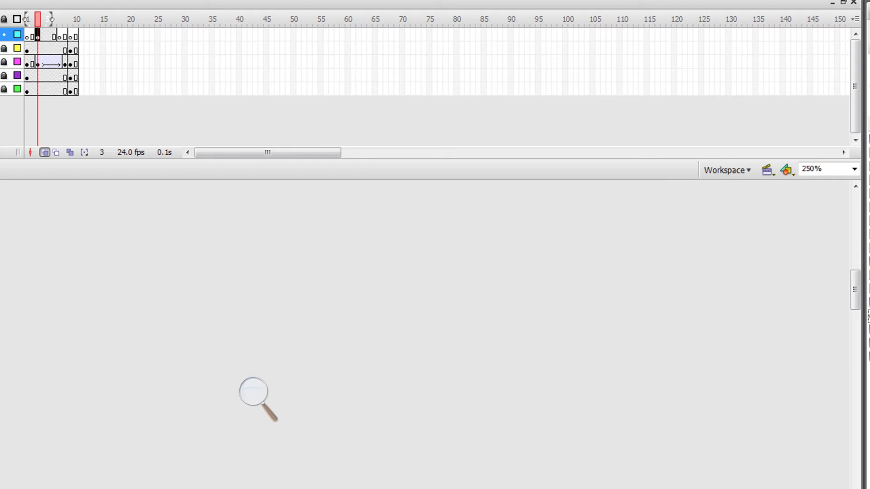
- Add the sound to the cyan layer's keyframe at frame 3, test the movie, and close the preview
{"action": "left_click", "coordinate": [36, 38]}
{"action": "left_click_drag", "start_coordinate": [37, 37], "coordinate": [43, 36]}
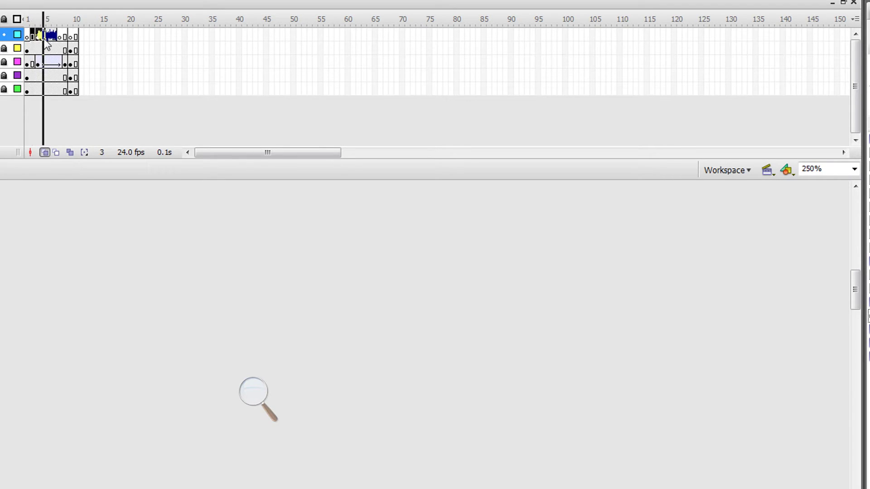
{"action": "key", "text": "ctrl+Return"}
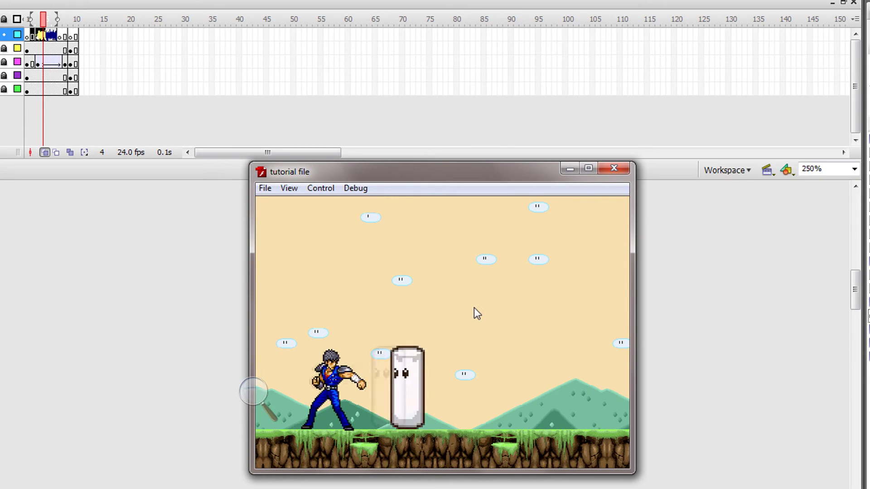
{"action": "left_click", "coordinate": [614, 170]}
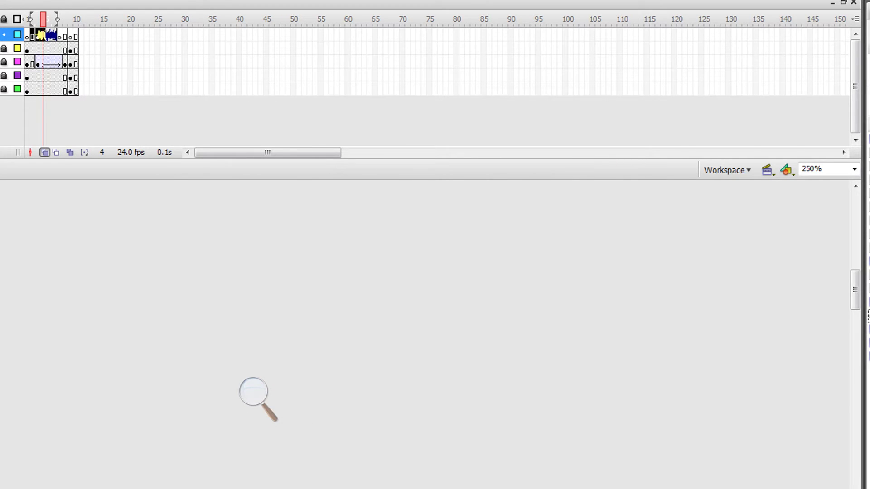
- Undo the sound on frame 3 of the cyan layer and redo it
{"action": "left_click", "coordinate": [37, 34]}
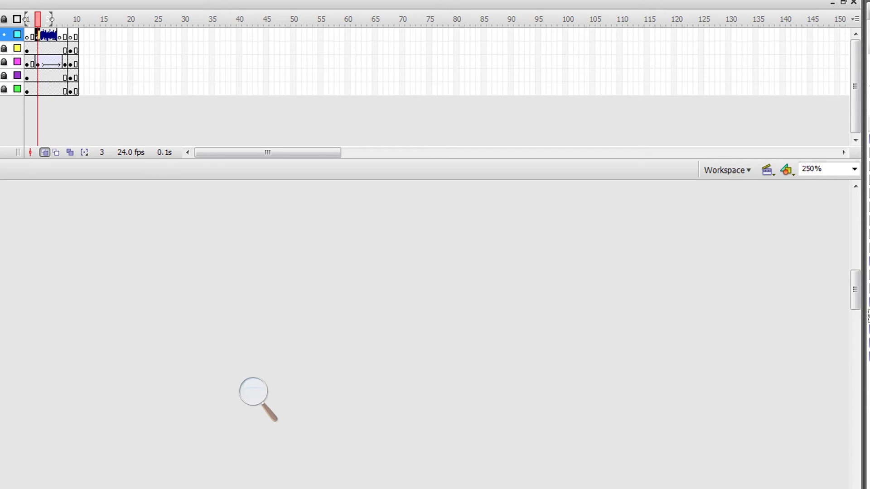
{"action": "key", "text": "ctrl+z"}
{"action": "left_click", "coordinate": [37, 35]}
{"action": "key", "text": "ctrl+y"}
- Add a sound to the cyan layer's keyframe at frame 9
{"action": "left_click", "coordinate": [71, 36]}
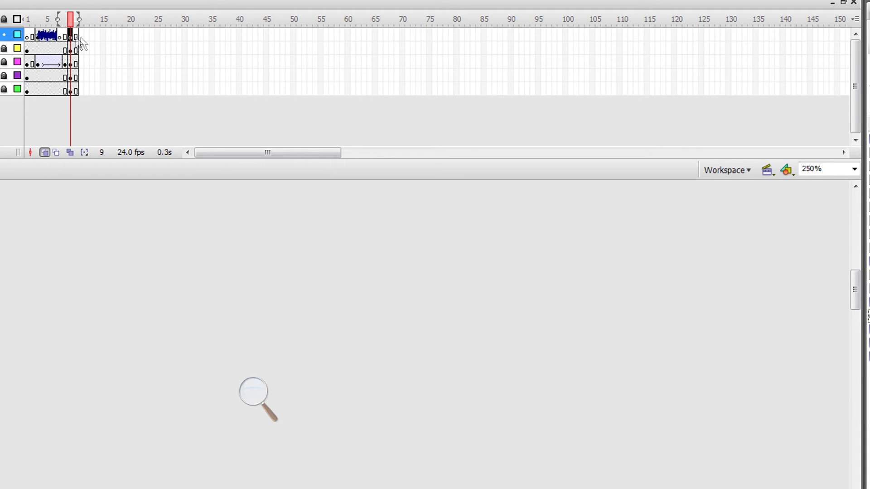
{"action": "left_click", "coordinate": [75, 37]}
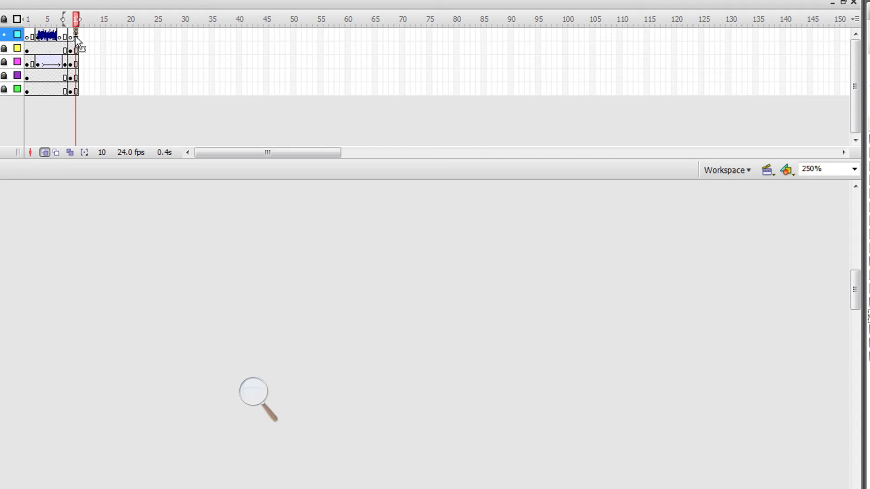
{"action": "left_click", "coordinate": [71, 36]}
{"action": "left_click_drag", "start_coordinate": [72, 39], "coordinate": [72, 38]}
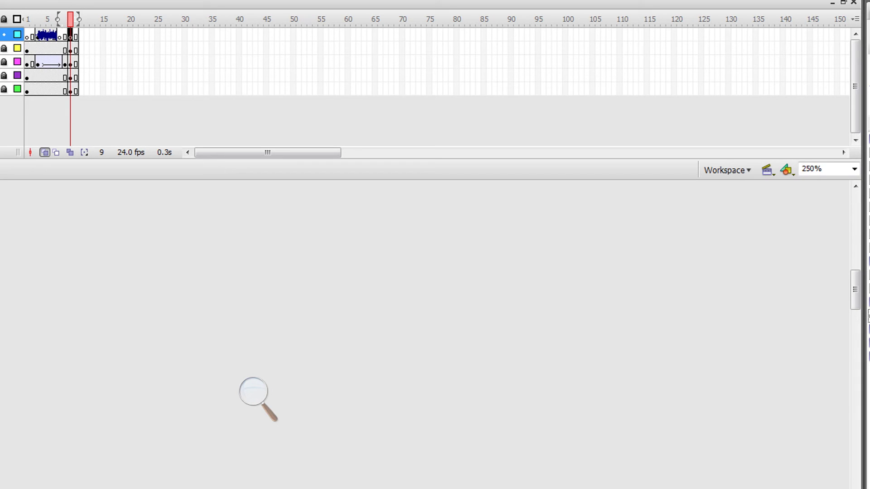
{"action": "left_click", "coordinate": [251, 399]}
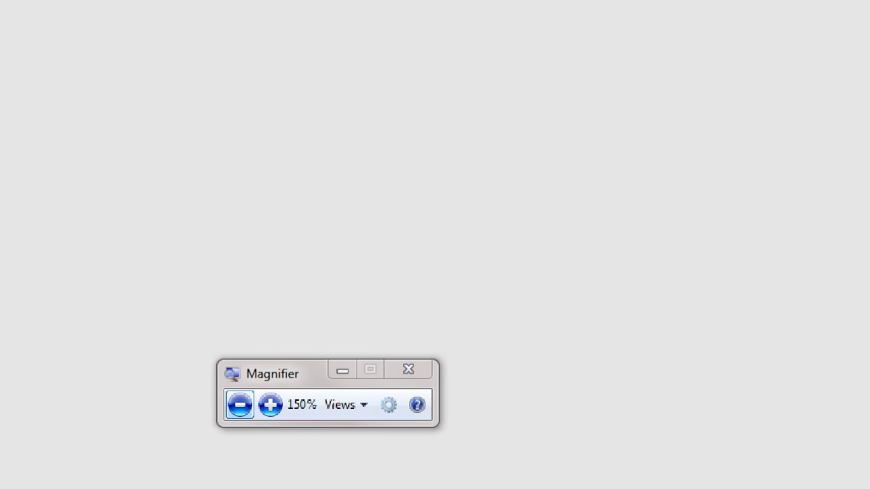
{"action": "left_click", "coordinate": [239, 404]}
{"action": "left_click", "coordinate": [240, 405]}
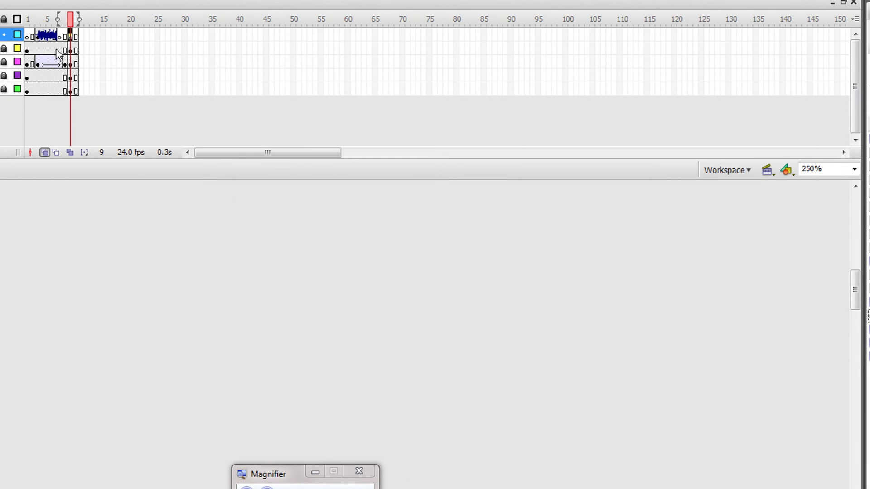
- Compare the sound frames on the cyan layer and undo the sound added at frame 9
{"action": "left_click", "coordinate": [39, 40]}
{"action": "left_click", "coordinate": [73, 36]}
{"action": "right_click", "coordinate": [76, 32]}
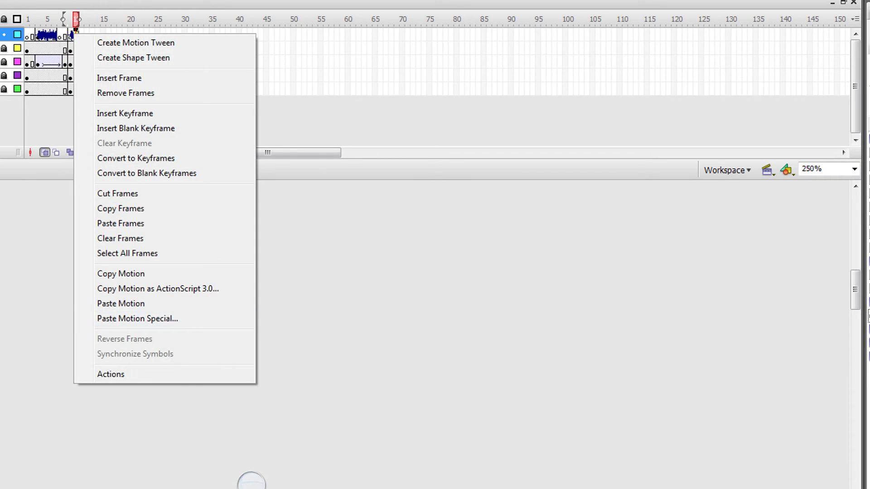
{"action": "key", "text": "Escape"}
{"action": "key", "text": "ctrl+z"}
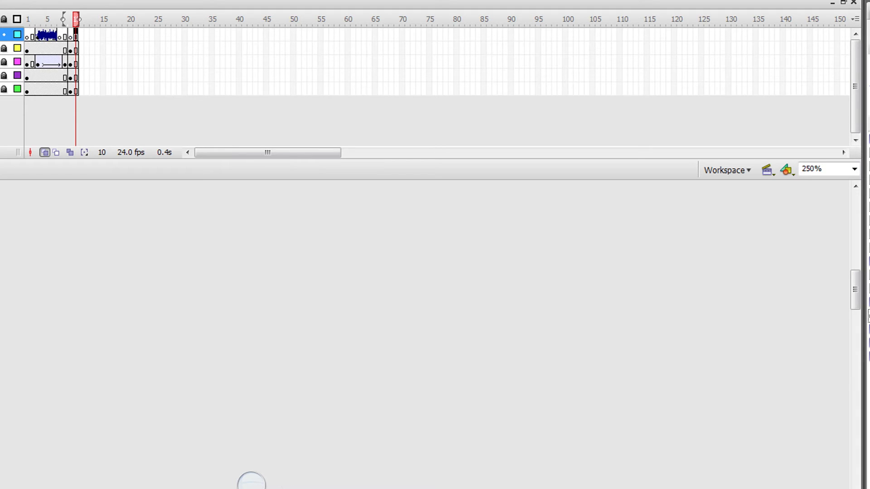
- Lock the cyan layer and add a new layer beneath the green layer, at the end of the layer stack
{"action": "left_click", "coordinate": [4, 35]}
{"action": "mouse_move", "coordinate": [249, 481]}
{"action": "left_click", "coordinate": [31, 90]}
{"action": "left_click", "coordinate": [28, 89]}
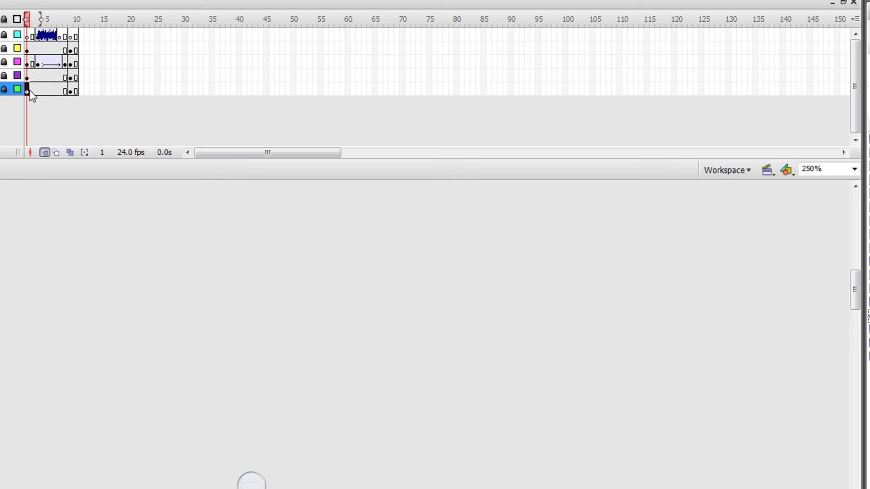
{"action": "left_click", "coordinate": [6, 88]}
{"action": "key", "text": "ctrl+z"}
{"action": "left_click", "coordinate": [5, 89]}
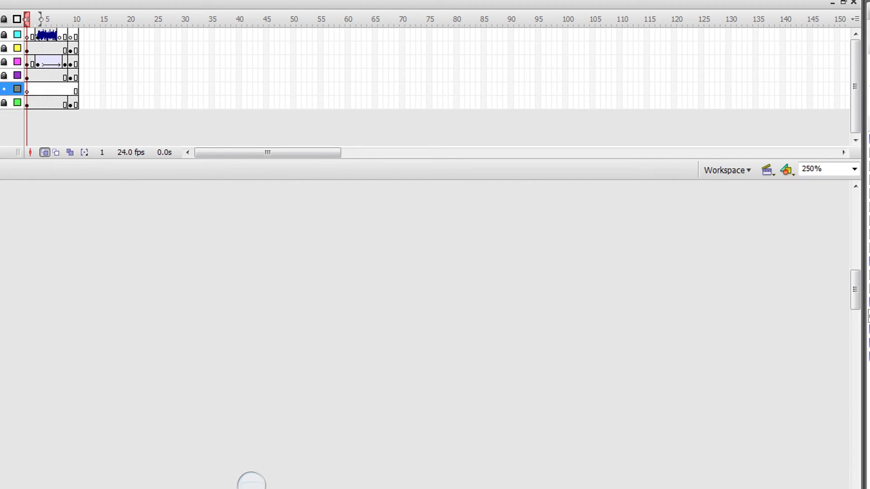
{"action": "left_click_drag", "start_coordinate": [1, 89], "coordinate": [1, 109]}
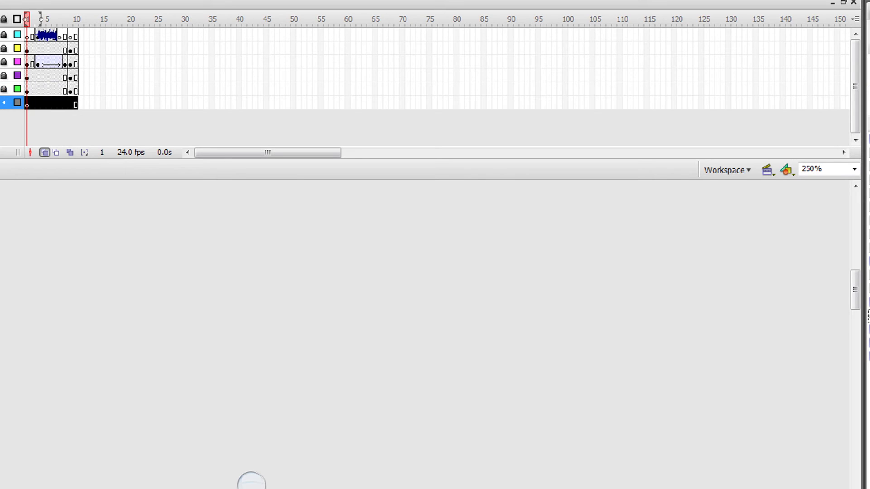
- Insert blank keyframes at frames 9 and 10 of the new gray layer
{"action": "left_click", "coordinate": [27, 104]}
{"action": "left_click_drag", "start_coordinate": [32, 34], "coordinate": [57, 36]}
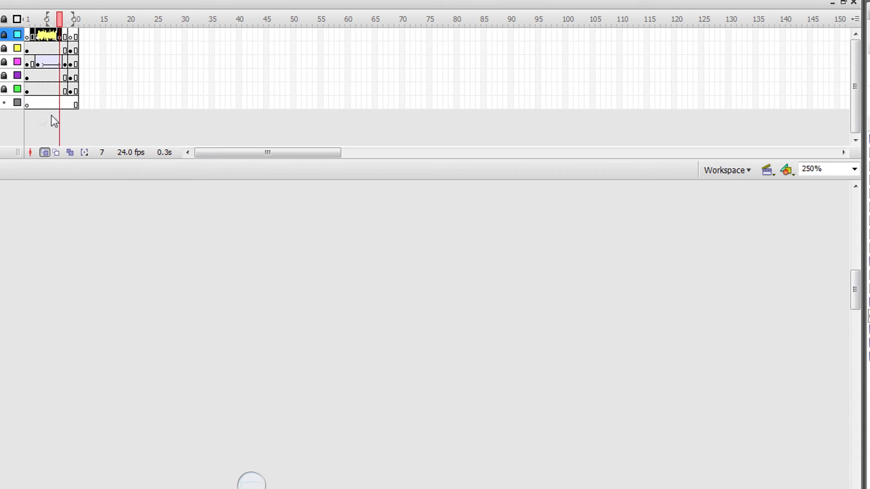
{"action": "left_click", "coordinate": [27, 105]}
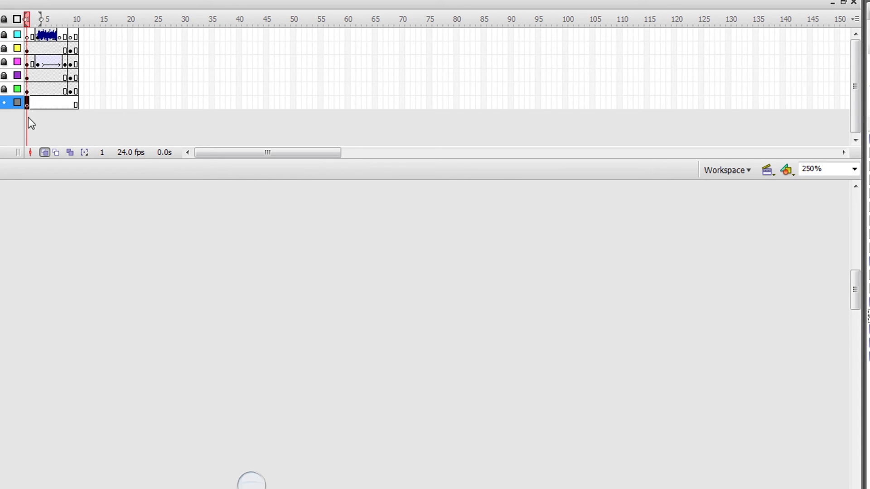
{"action": "left_click", "coordinate": [76, 105]}
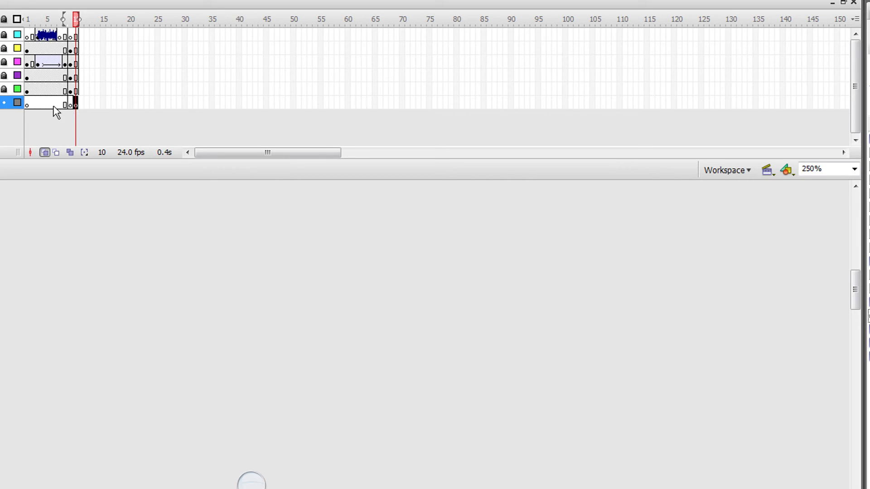
- Clear the keyframes at frames 9 and 10 of the gray layer
{"action": "left_click_drag", "start_coordinate": [73, 112], "coordinate": [67, 112]}
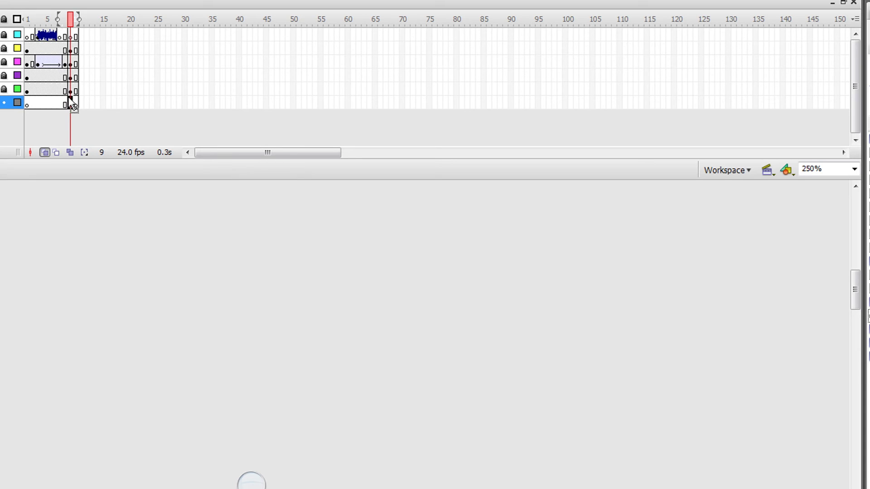
{"action": "left_click_drag", "start_coordinate": [65, 103], "coordinate": [75, 106]}
{"action": "right_click", "coordinate": [76, 106]}
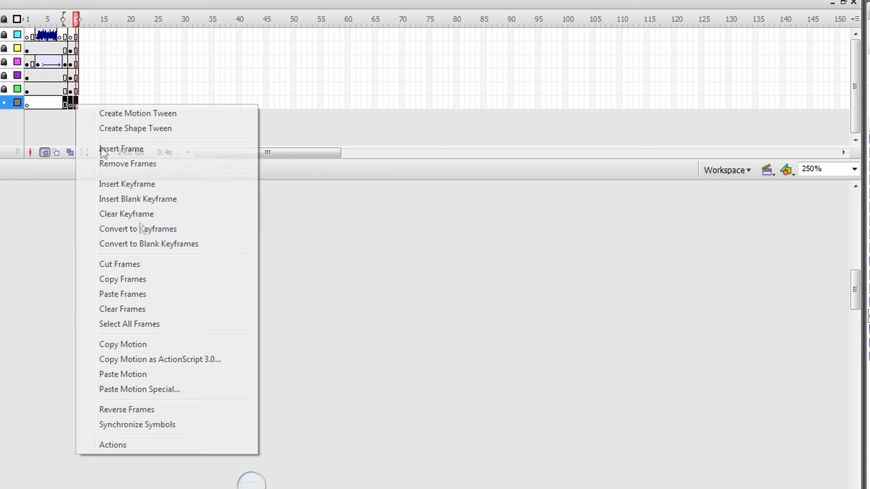
{"action": "left_click", "coordinate": [141, 216]}
- Check the gray layer's first two frames and select frames 2 to 5 across the cyan layer's sound
{"action": "left_click", "coordinate": [28, 106]}
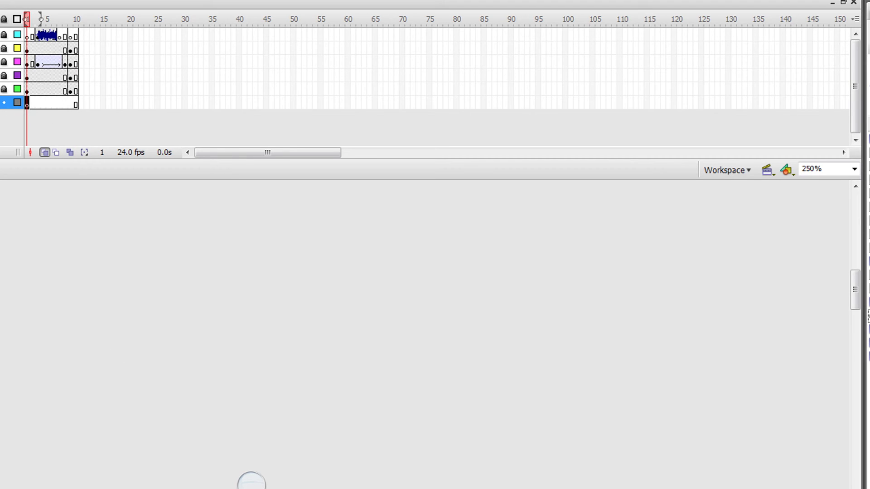
{"action": "left_click", "coordinate": [32, 103]}
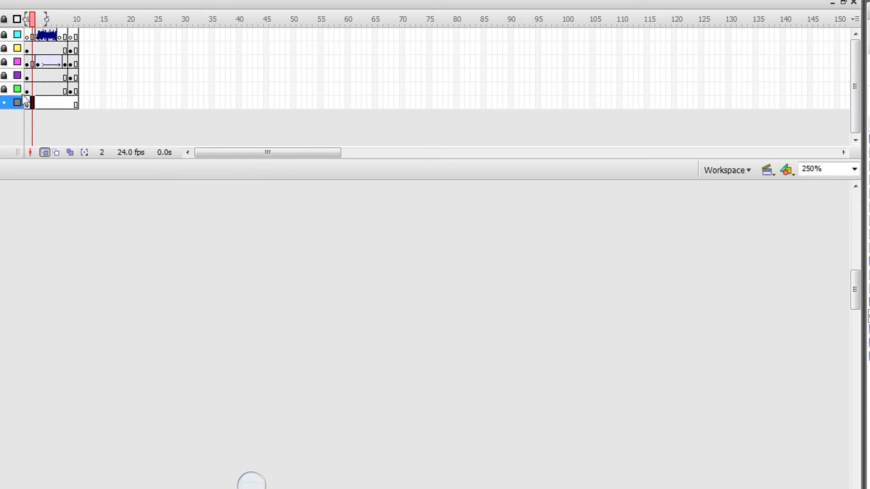
{"action": "left_click_drag", "start_coordinate": [32, 36], "coordinate": [50, 40]}
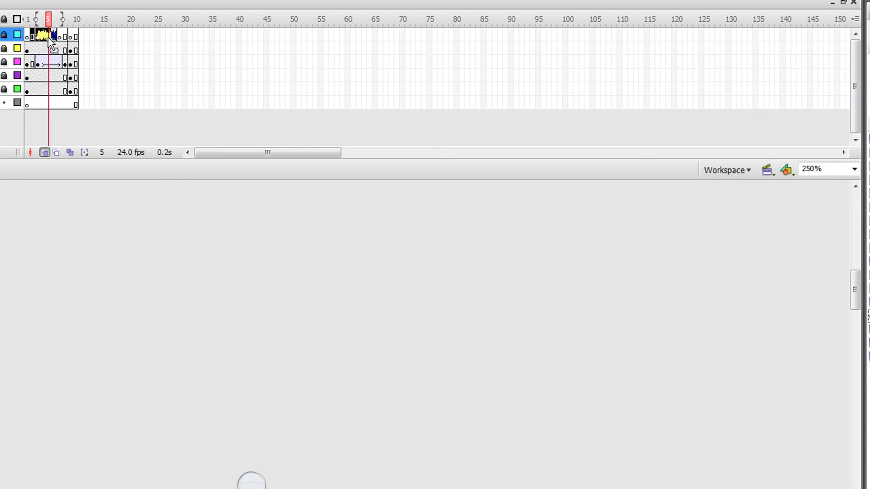
- Lock the gray layer and unlock the cyan layer with frame 4 of its sound selected
{"action": "left_click", "coordinate": [38, 103]}
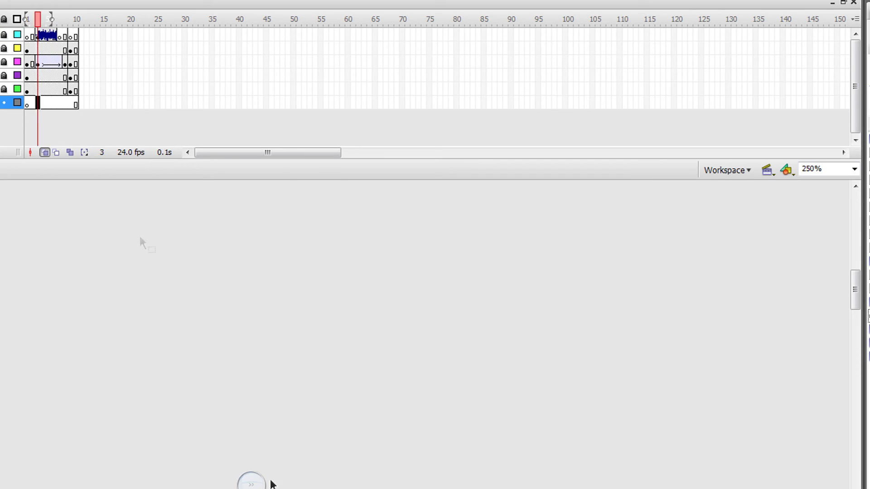
{"action": "left_click", "coordinate": [27, 103]}
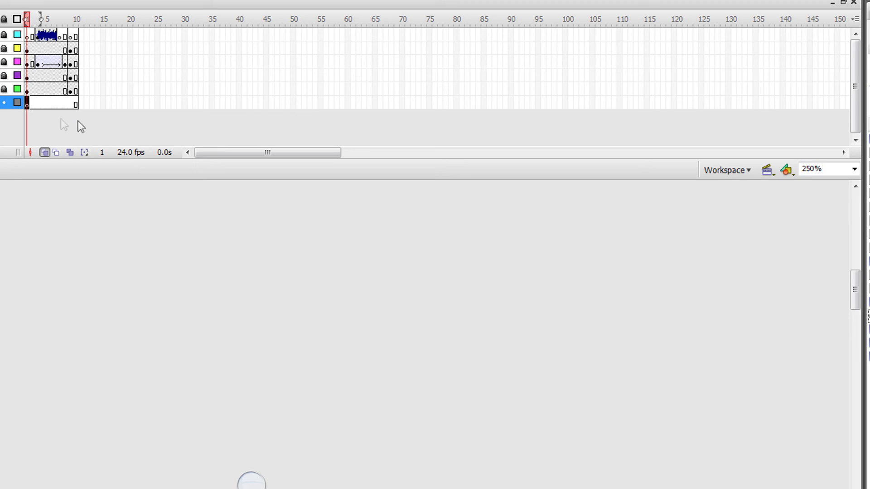
{"action": "left_click_drag", "start_coordinate": [40, 64], "coordinate": [312, 190]}
{"action": "left_click", "coordinate": [43, 35]}
{"action": "left_click", "coordinate": [4, 103]}
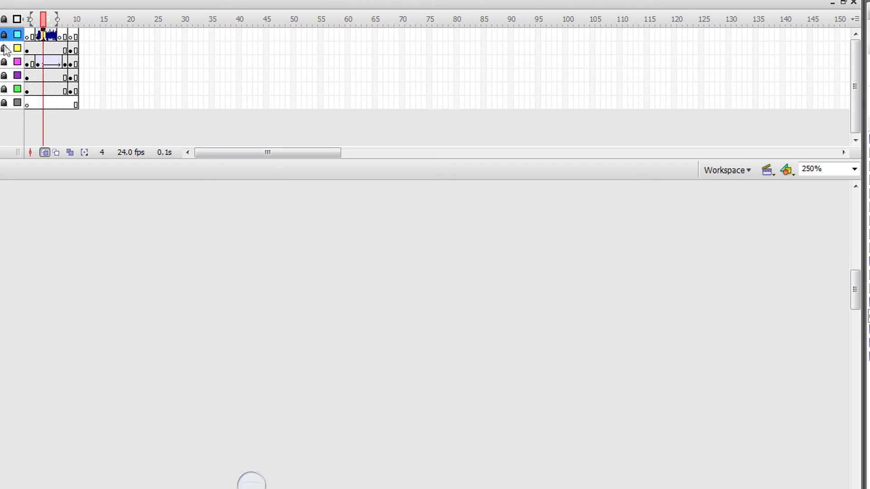
{"action": "left_click", "coordinate": [4, 35]}
- In the cyan layer sound's envelope, remove the end control points and set both channels' starting volume to slightly below half
{"action": "left_click", "coordinate": [251, 483]}
{"action": "left_click", "coordinate": [266, 486]}
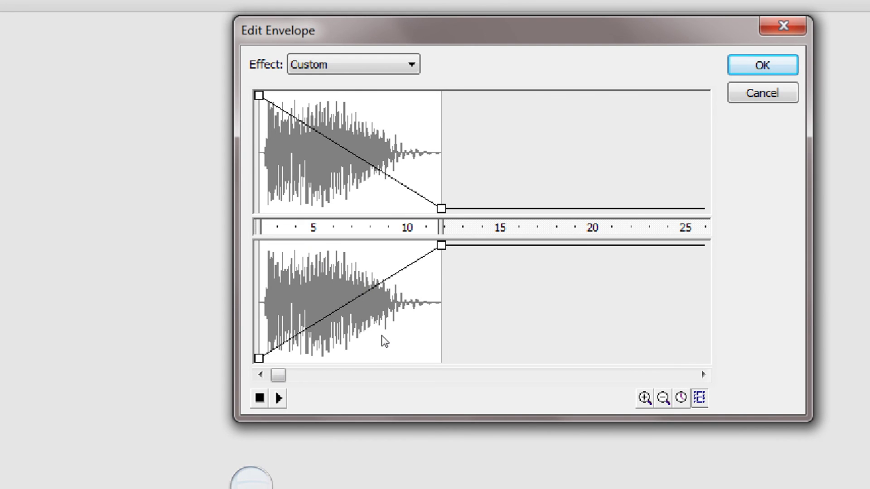
{"action": "left_click_drag", "start_coordinate": [441, 246], "coordinate": [440, 371]}
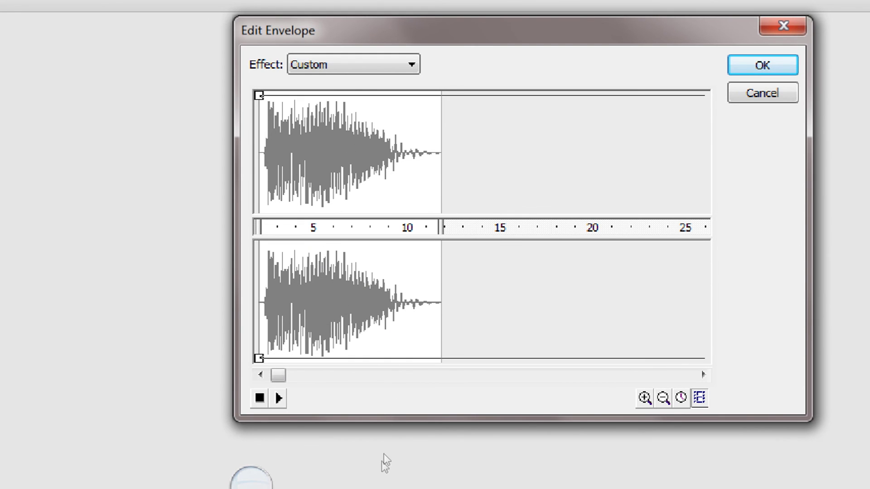
{"action": "left_click_drag", "start_coordinate": [259, 358], "coordinate": [258, 349]}
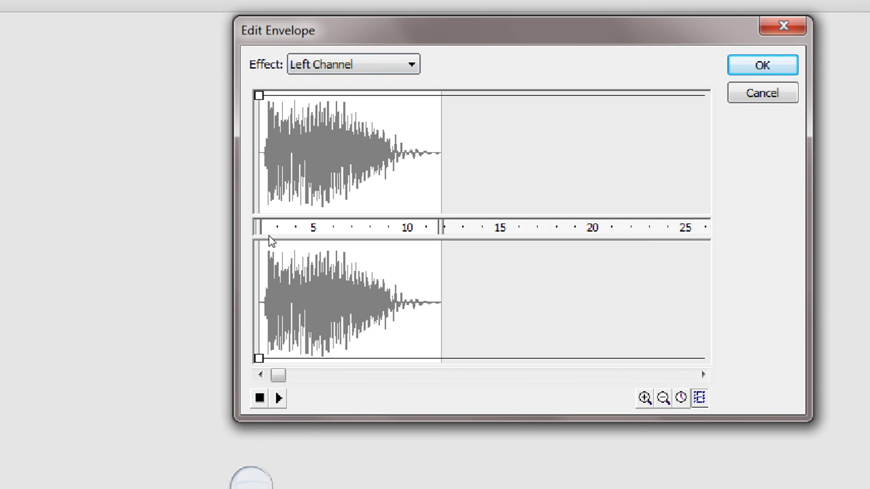
{"action": "left_click_drag", "start_coordinate": [259, 95], "coordinate": [264, 378]}
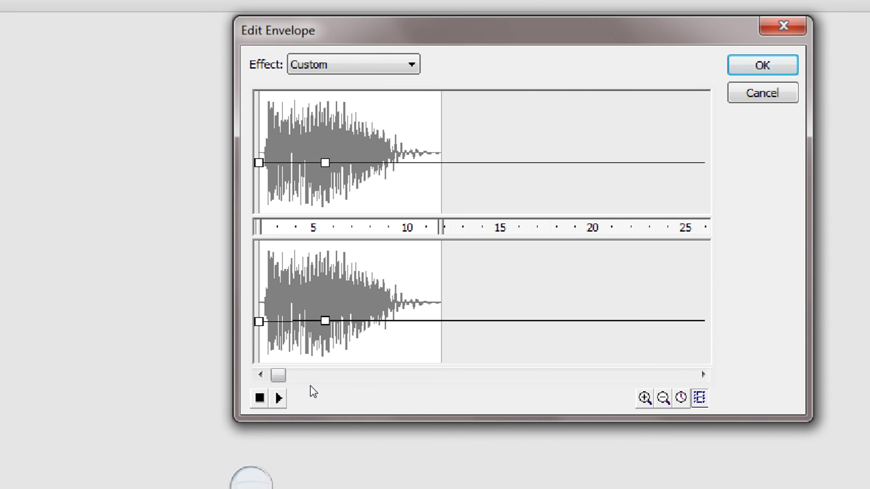
- Try shaping both channels' envelopes with a full-volume peak near frame 5 and a drop to minimum near frame 9, and discard the envelope edits
{"action": "left_click_drag", "start_coordinate": [324, 320], "coordinate": [321, 245]}
{"action": "left_click", "coordinate": [276, 397]}
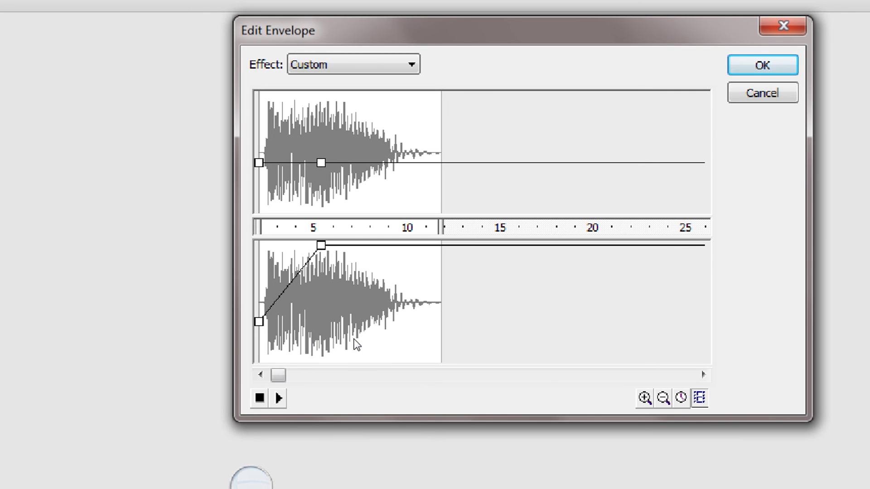
{"action": "left_click", "coordinate": [396, 245]}
{"action": "mouse_move", "coordinate": [395, 245]}
{"action": "left_mouse_down"}
{"action": "mouse_move", "coordinate": [334, 442]}
{"action": "mouse_move", "coordinate": [390, 311]}
{"action": "left_mouse_up"}
{"action": "left_click_drag", "start_coordinate": [360, 378], "coordinate": [312, 387]}
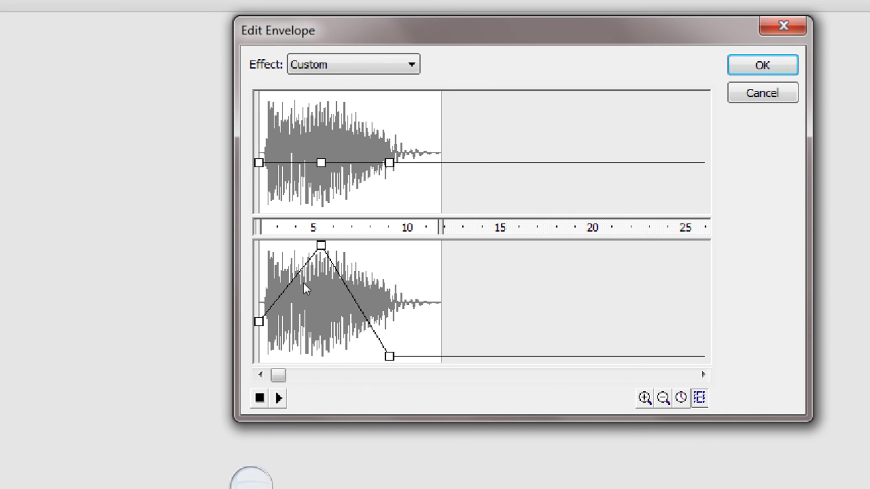
{"action": "left_click_drag", "start_coordinate": [321, 245], "coordinate": [306, 236]}
{"action": "left_click_drag", "start_coordinate": [318, 96], "coordinate": [314, 95]}
{"action": "left_click_drag", "start_coordinate": [389, 163], "coordinate": [386, 208]}
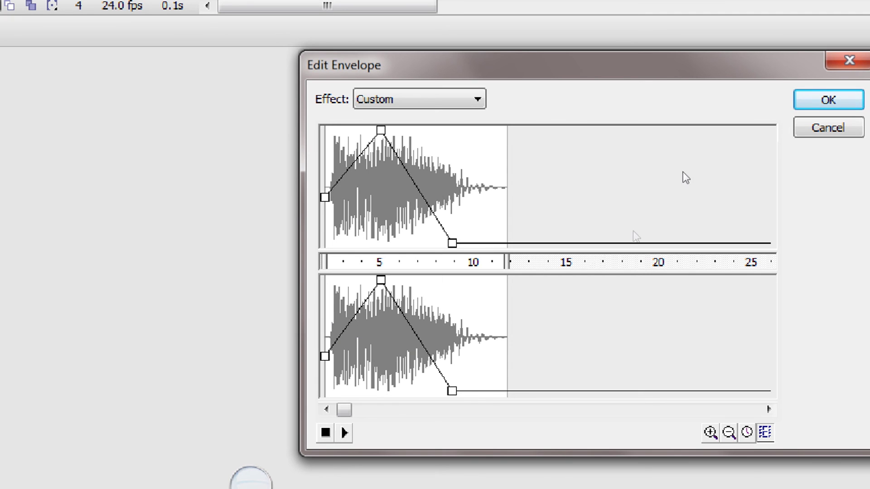
{"action": "left_click", "coordinate": [827, 127]}
{"action": "left_click", "coordinate": [249, 482]}
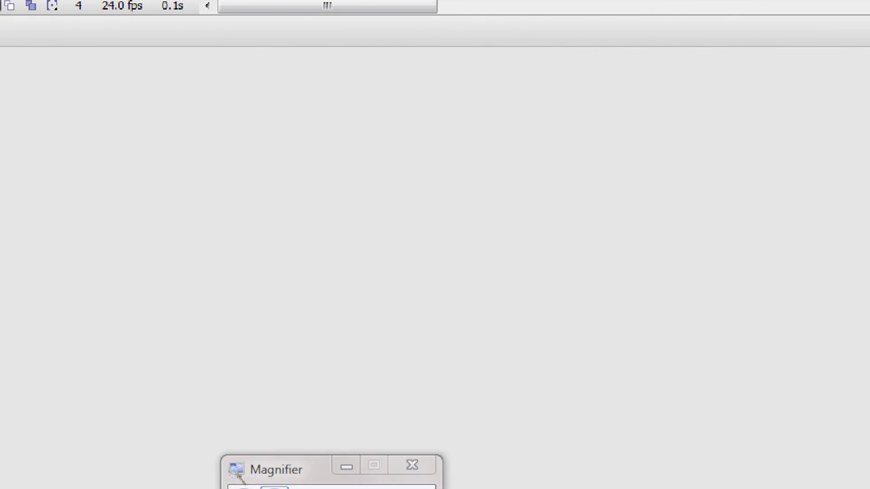
{"action": "left_click", "coordinate": [241, 487]}
{"action": "key", "text": "super+minus"}
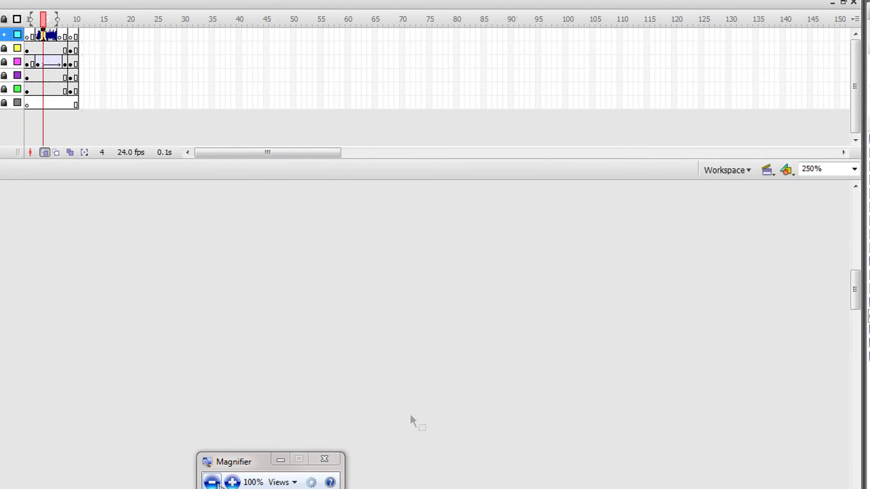